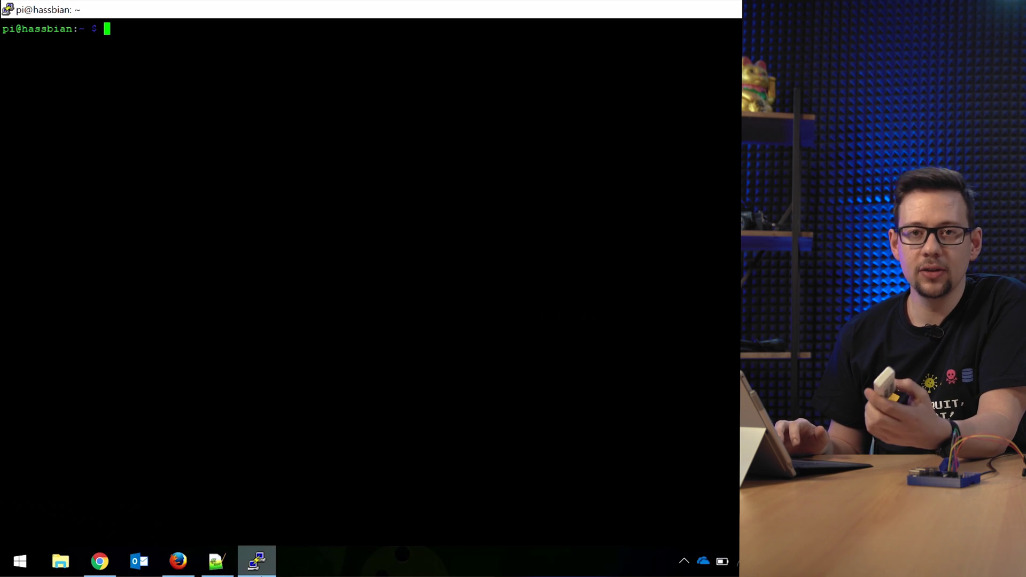
Install the rpi-rf package and its RPi.GPIO dependency with pip3 install rpi-rf
type("sud")
key("BackSpace")
key("BackSpace")
key("BackSpace")
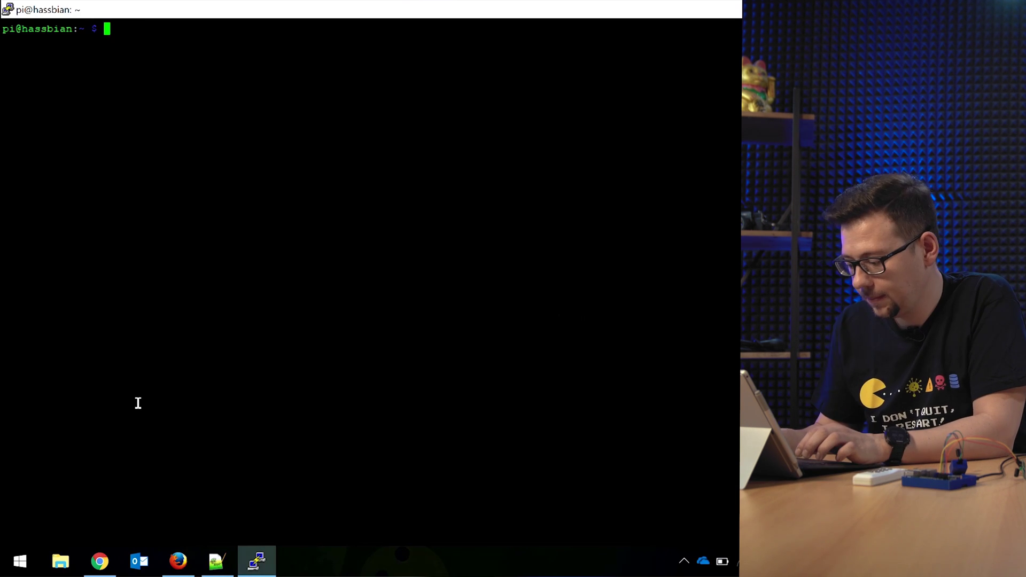
type("pip3 ")
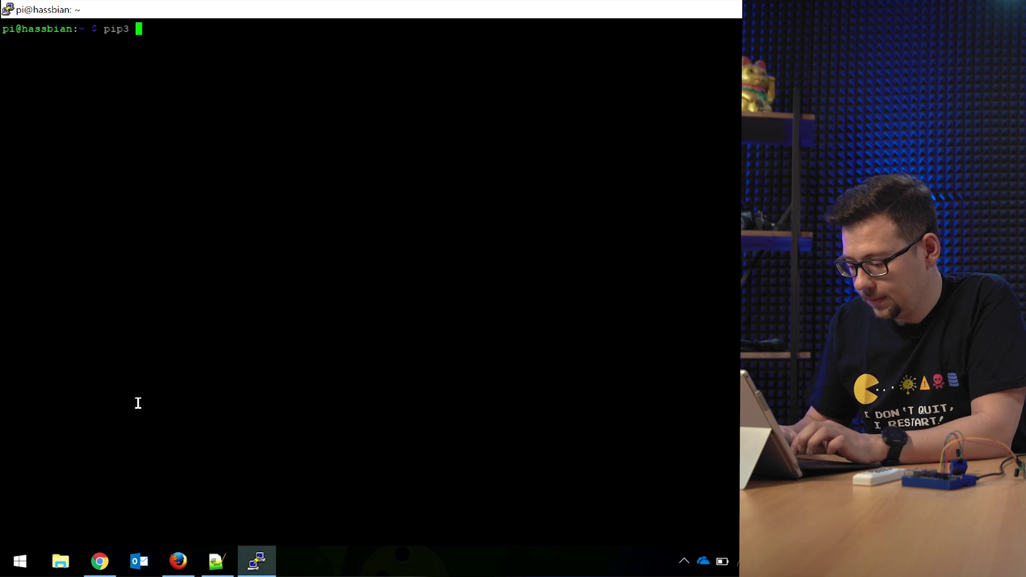
type("install ")
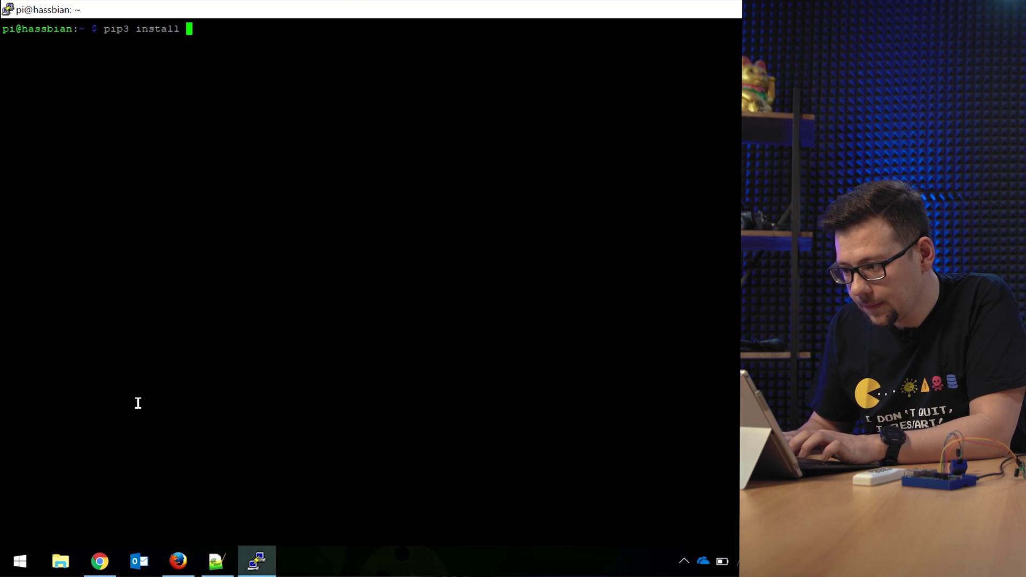
type("rpi-rf")
key("Return")
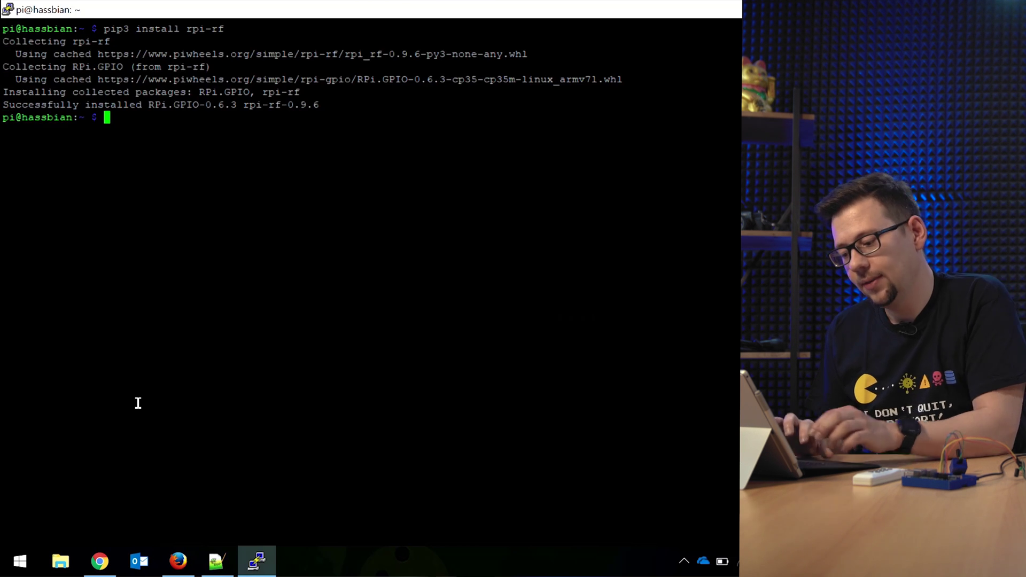
mouse_move(181, 556)
left_mouse_down()
mouse_move(216, 560)
mouse_move(178, 560)
left_mouse_up()
Copy the full rpi-rf_receive script code from the GitHub page in Firefox
left_click(178, 560)
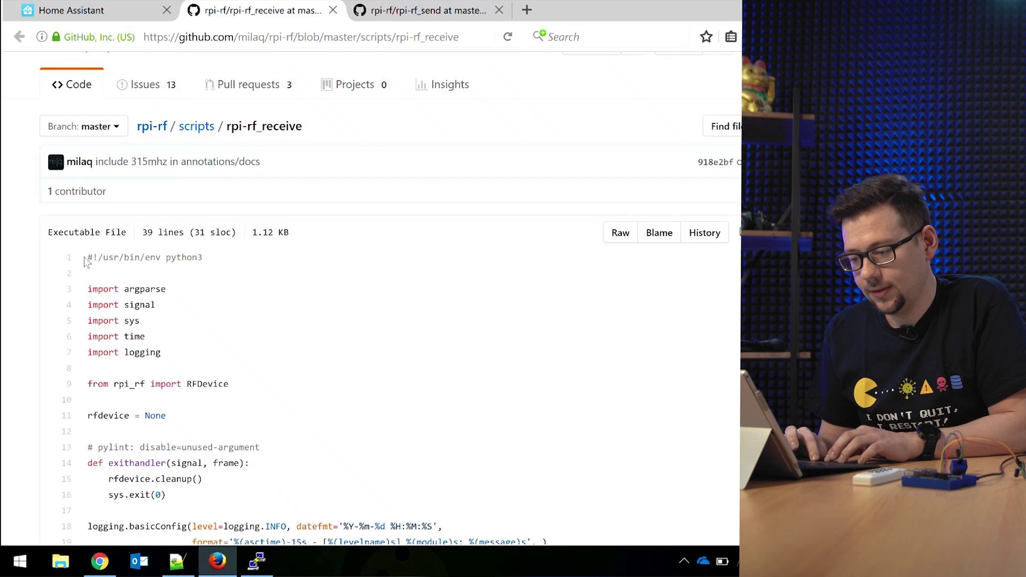
left_click_drag(84, 258, 220, 505)
key("ctrl+c")
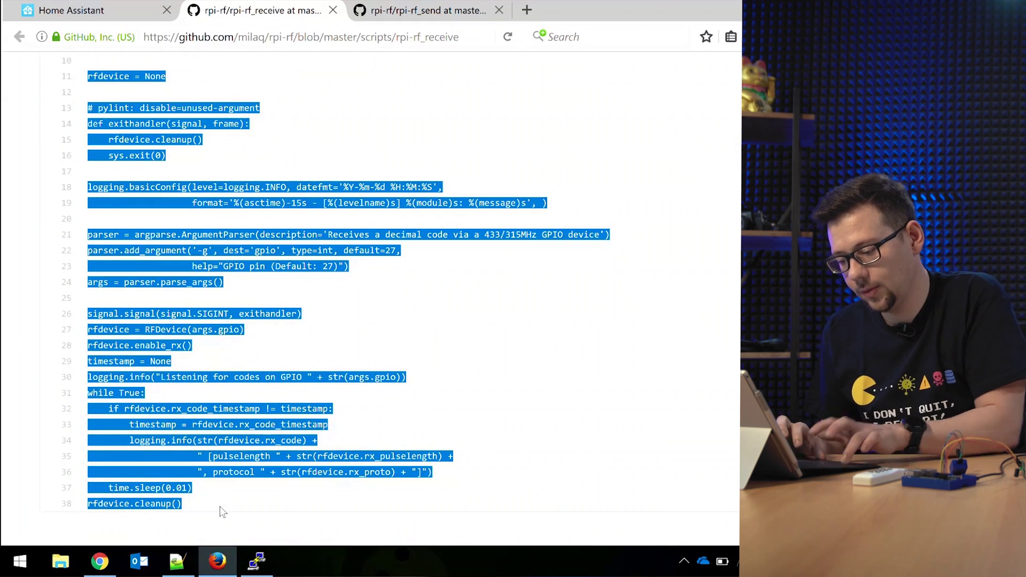
left_click(257, 561)
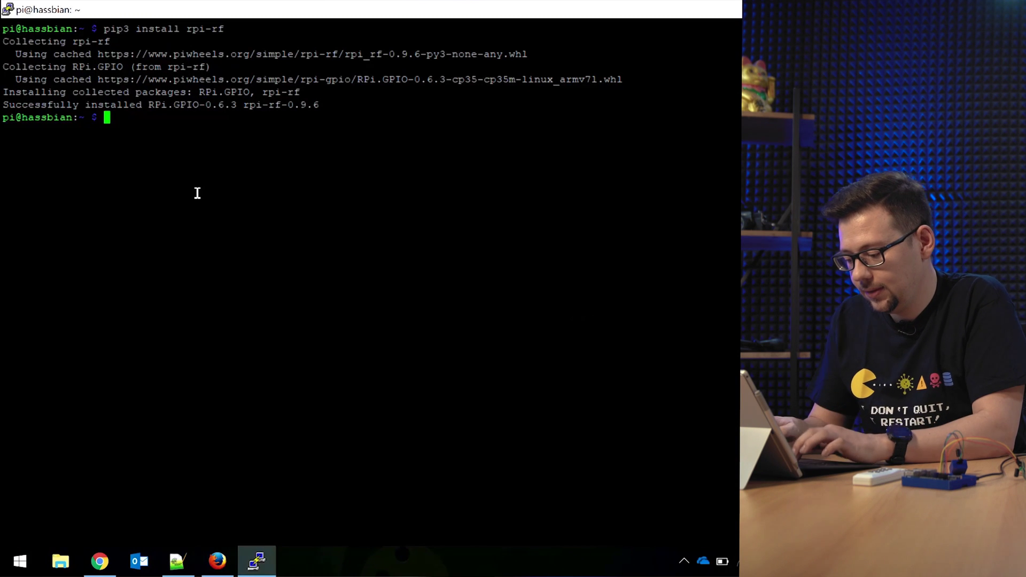
Paste the receive script into recieve.py in vim, save it, and start an empty send.py
type("vim reciev")
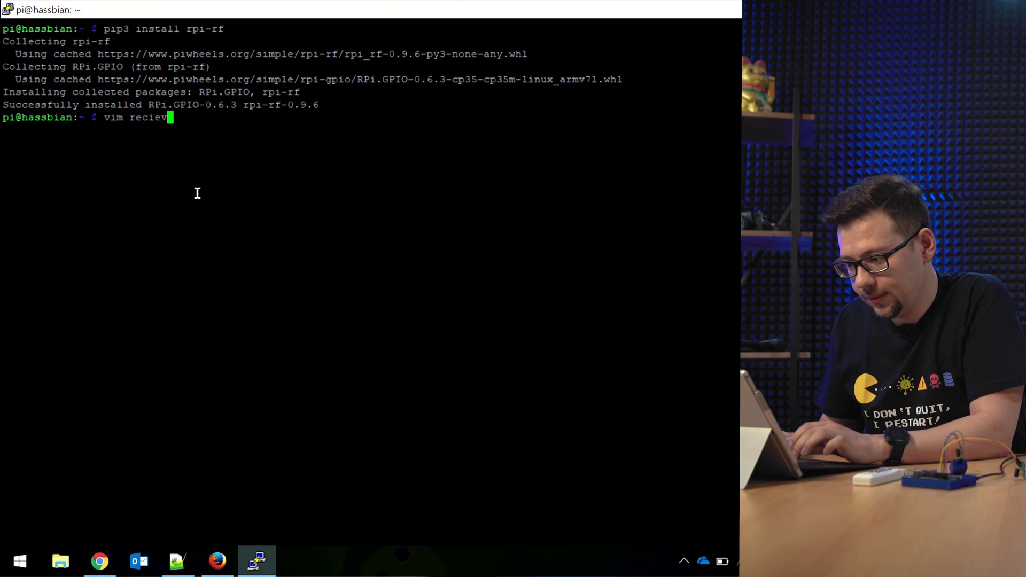
type("e.py")
key("Return")
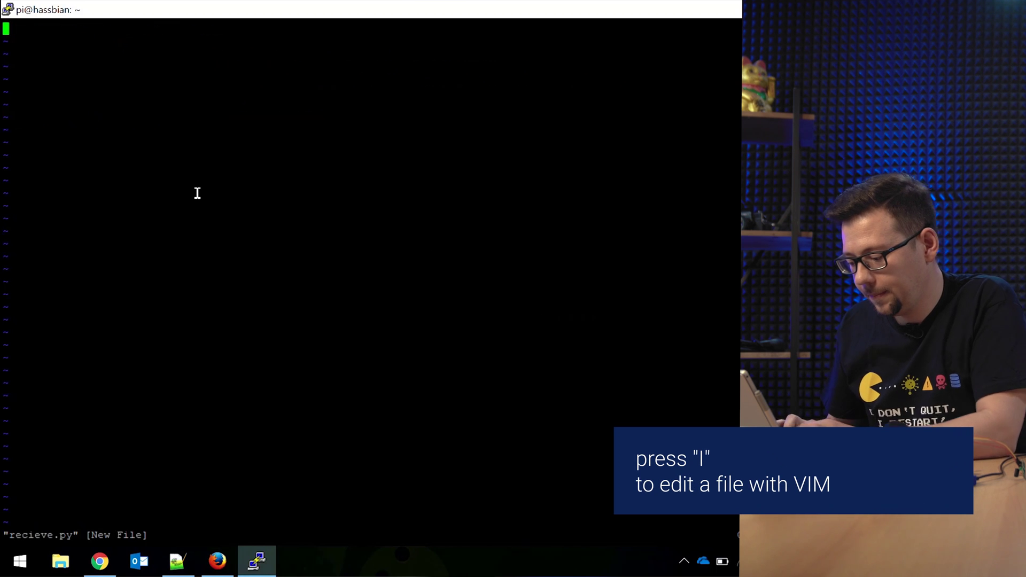
key("i")
right_click(197, 192)
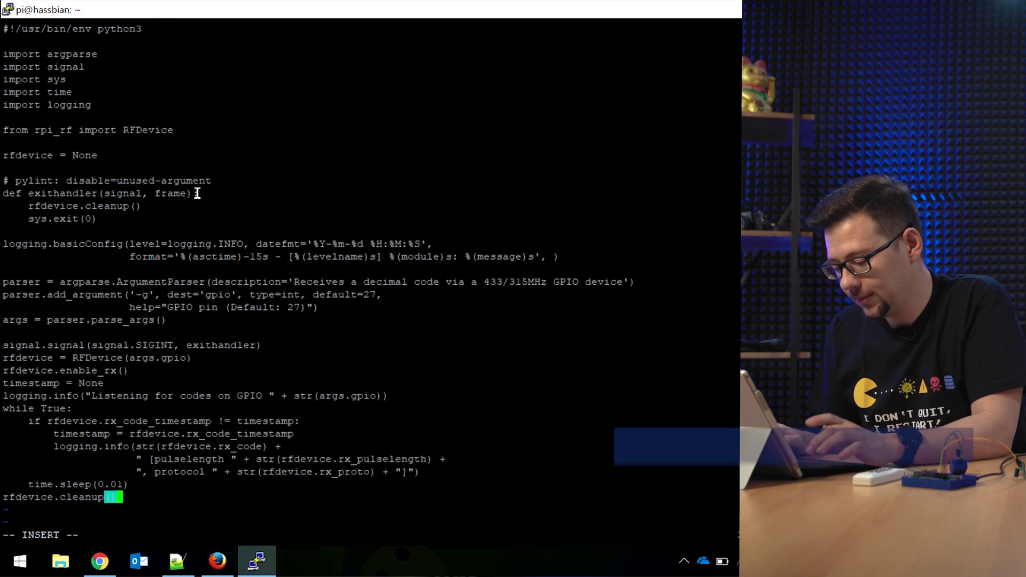
key("Escape")
type(":wq")
key("Return")
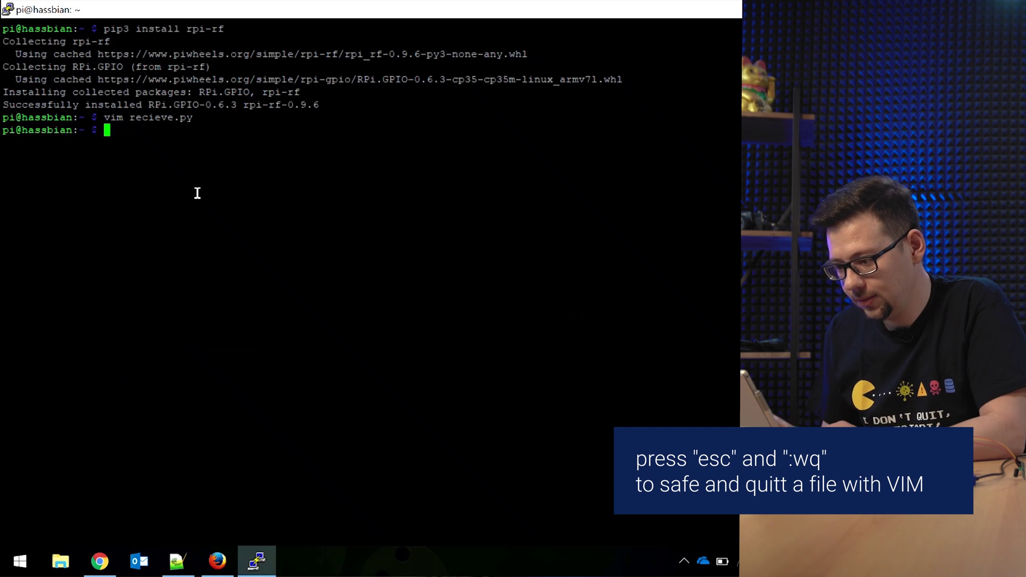
type("vim sen")
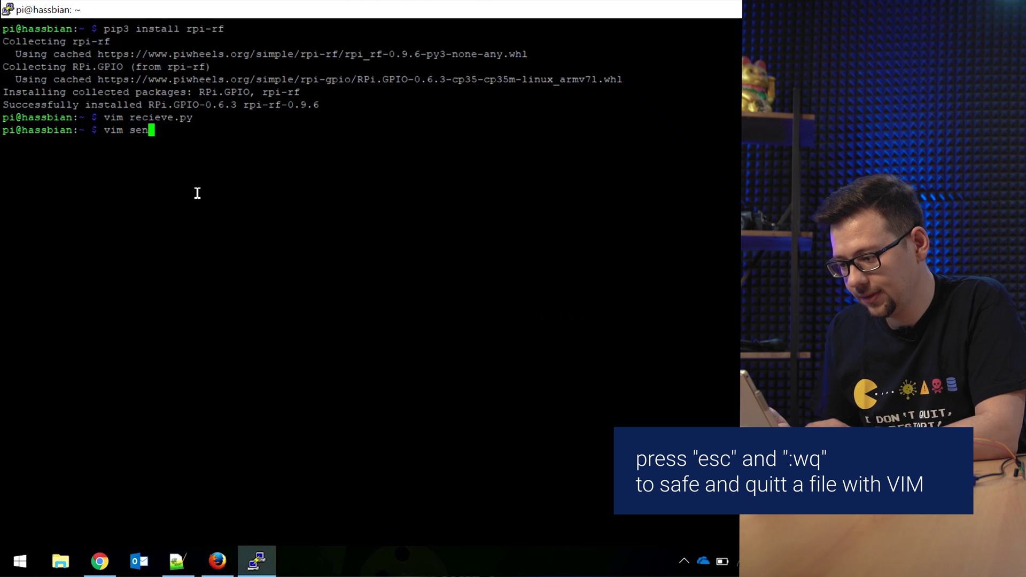
type("d.py")
key("Return")
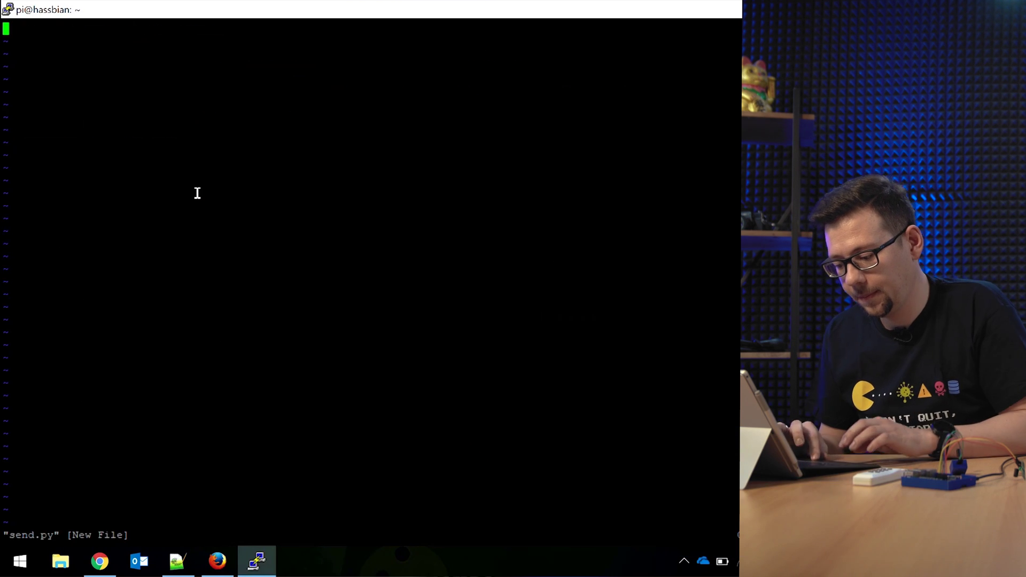
Copy the rpi-rf_send script code from its GitHub tab in Firefox
left_click(217, 561)
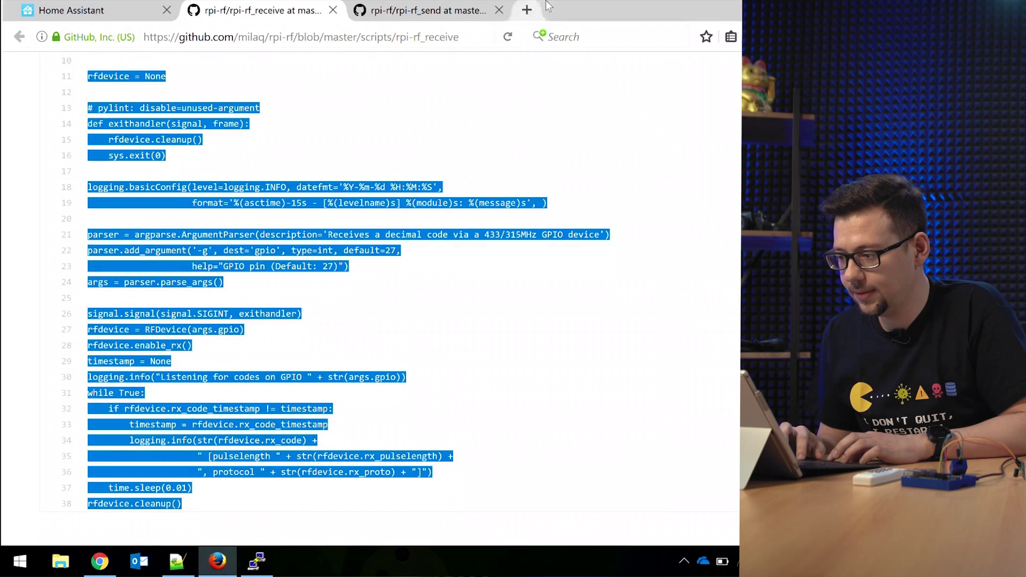
left_click(453, 10)
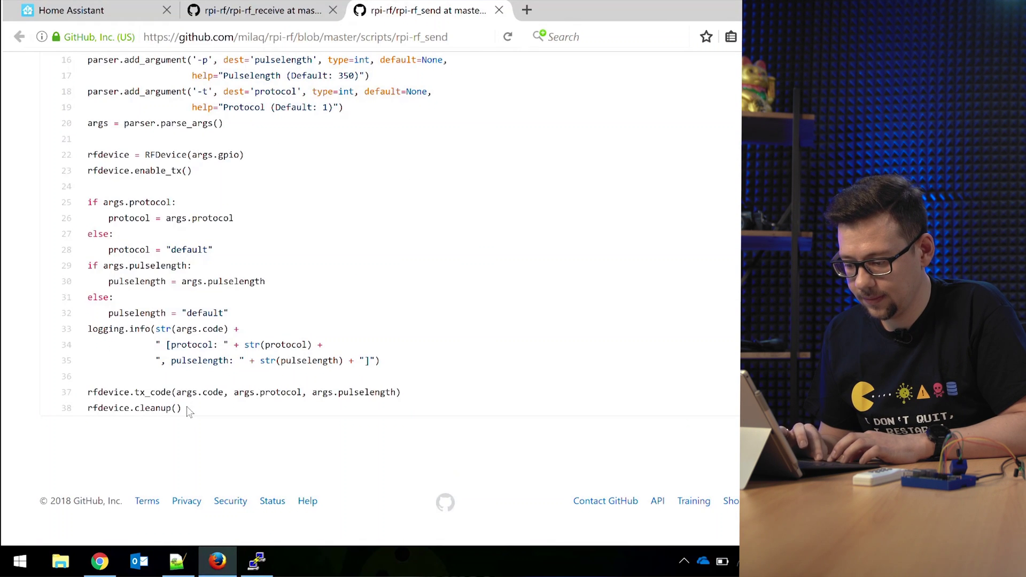
left_click_drag(187, 406, 89, 348)
key("ctrl+c")
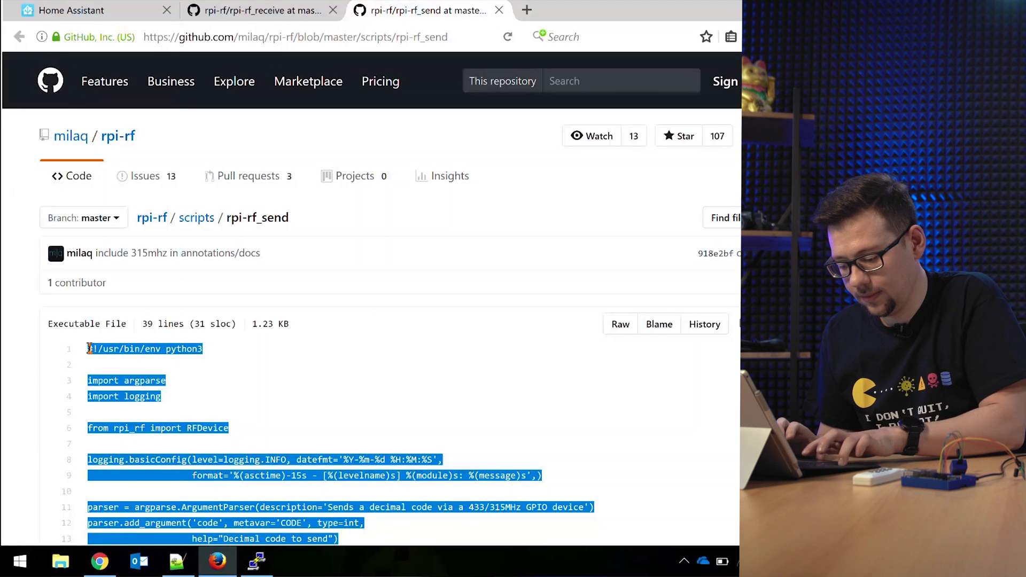
Paste the send script into send.py in vim and save it with :wq
left_click(256, 561)
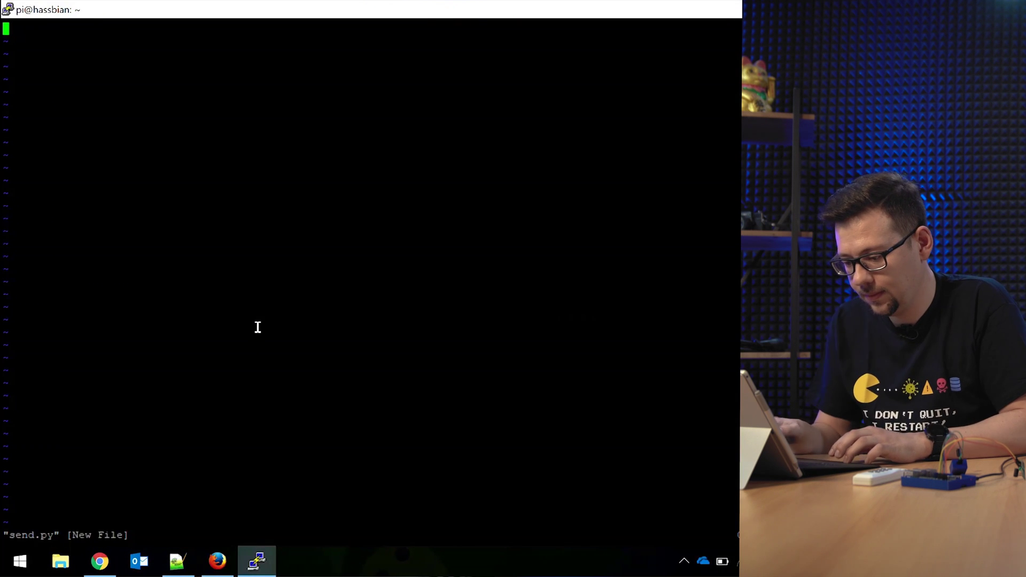
key("i")
right_click(258, 327)
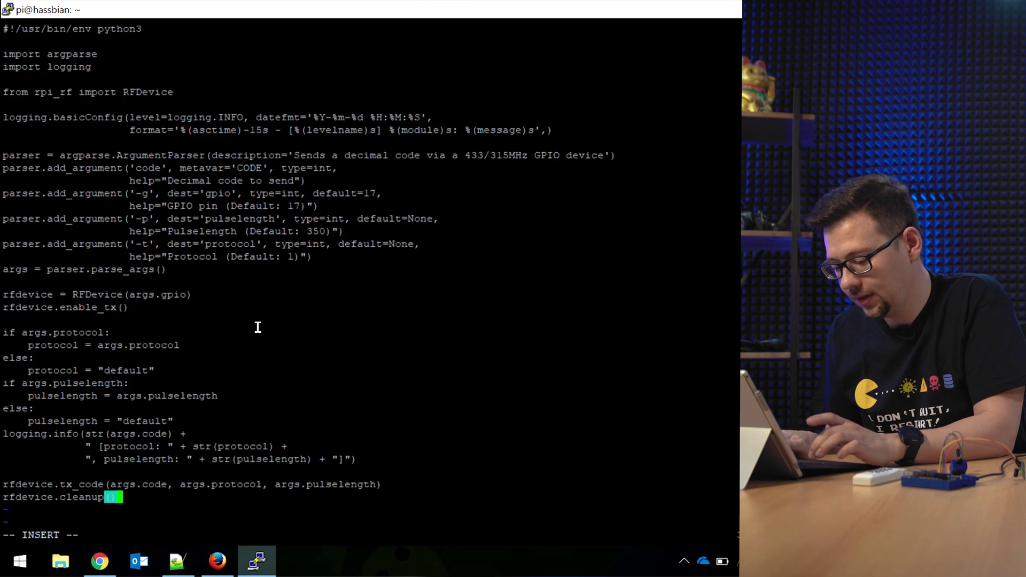
key("Escape")
type(":wq")
key("Return")
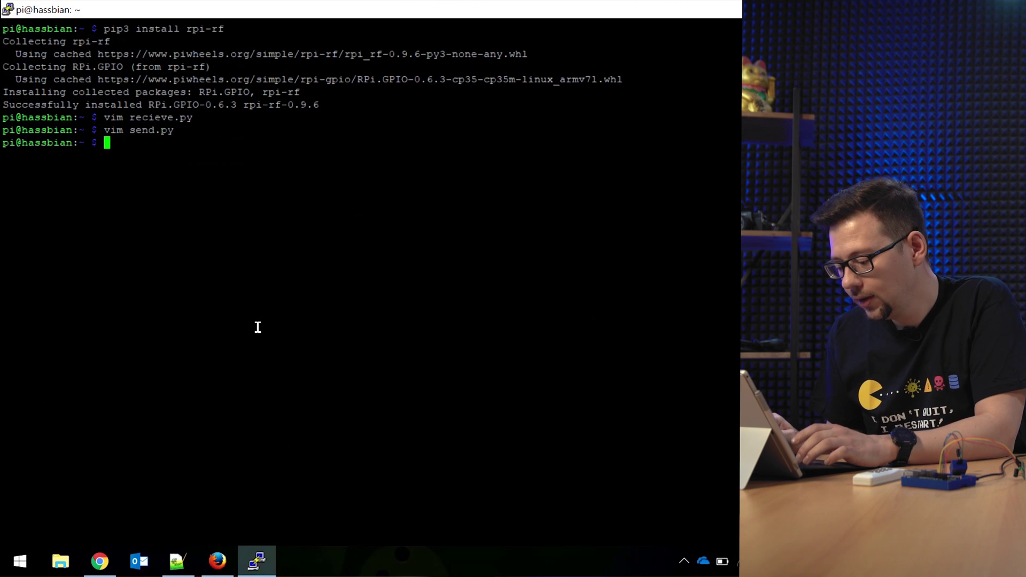
Run python3 recieve.py to log remote codes like 1328465 and 1332575 on GPIO 27
type("py")
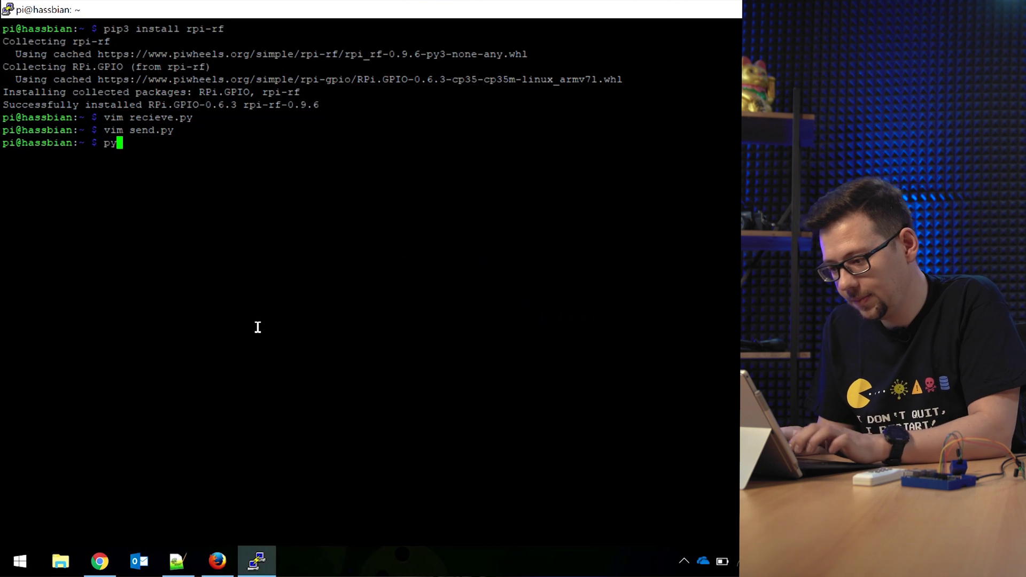
type("thon3 recieve.py")
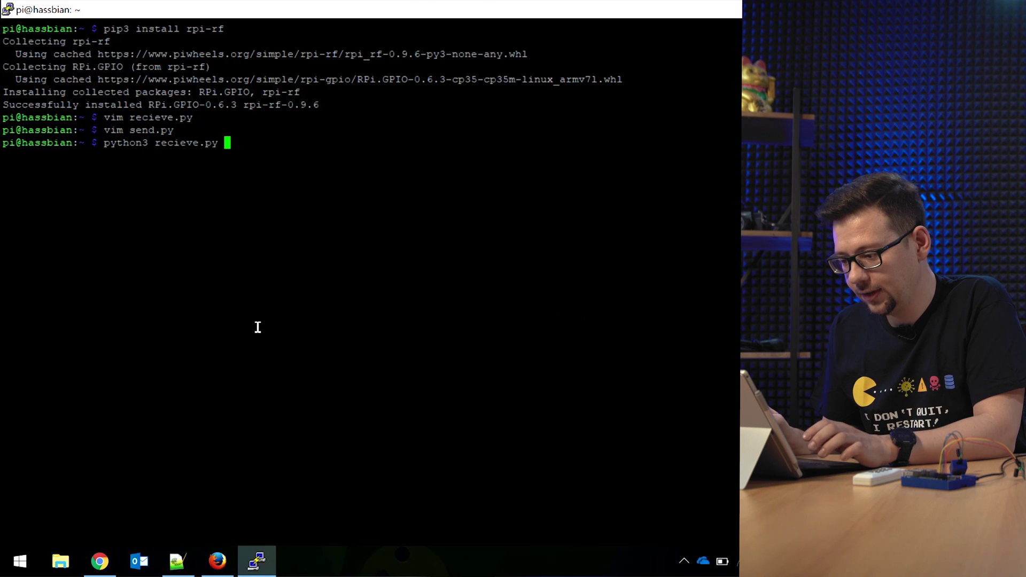
key("Return")
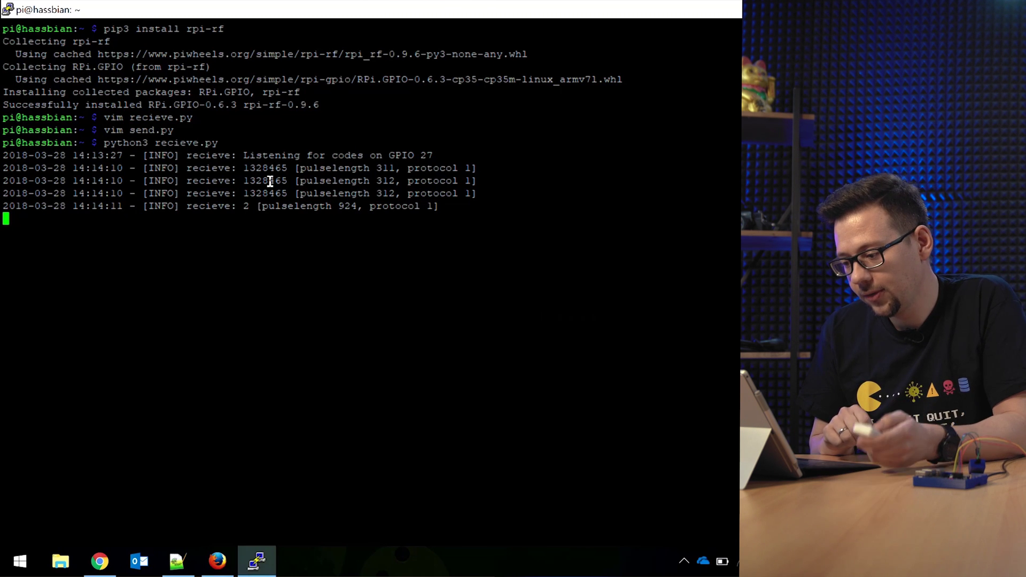
key("Return")
key("Return")
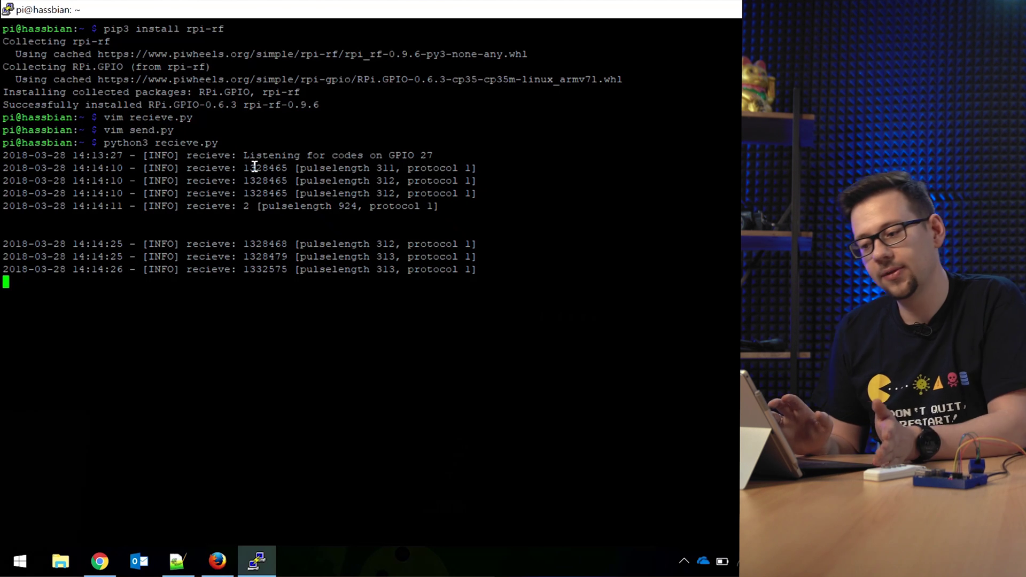
Stop recieve.py, run send.py, then enter python3 send.py with code 1328465
key("ctrl+c")
key("Up")
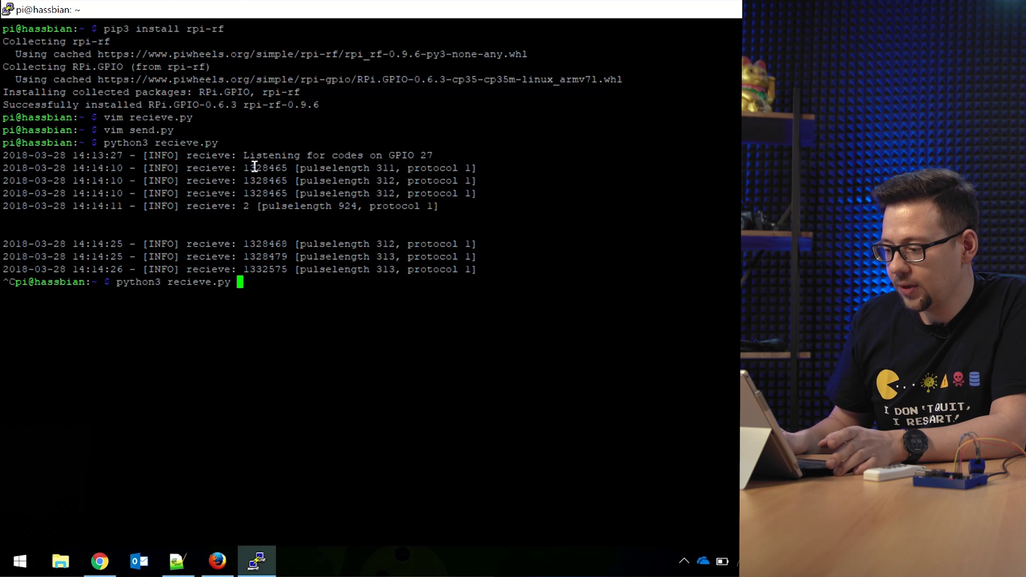
key("Left")
key("Left")
key("Left")
key("Left")
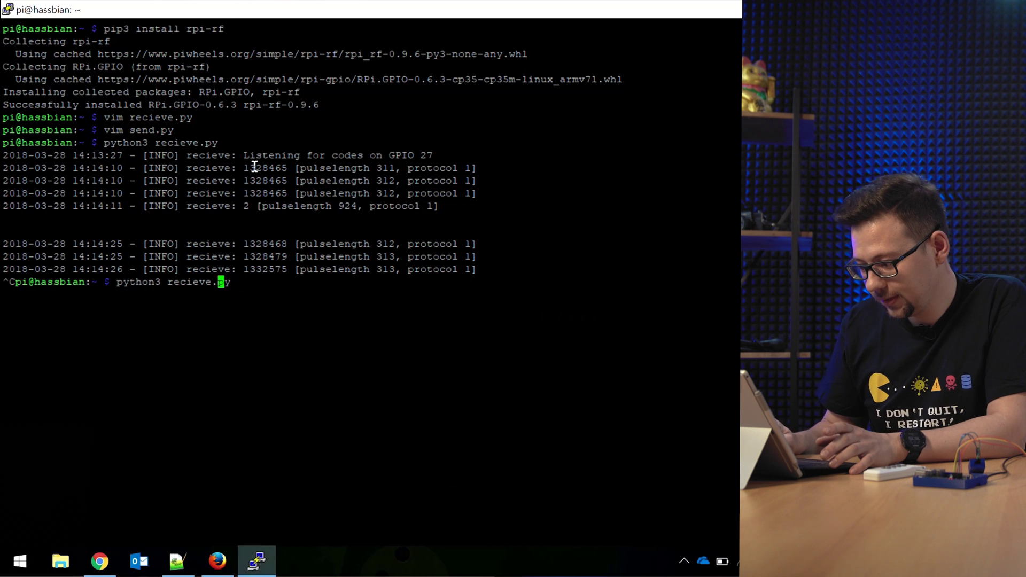
key("BackSpace")
key("BackSpace")
key("BackSpace")
key("BackSpace")
key("BackSpace")
key("BackSpace")
key("BackSpace")
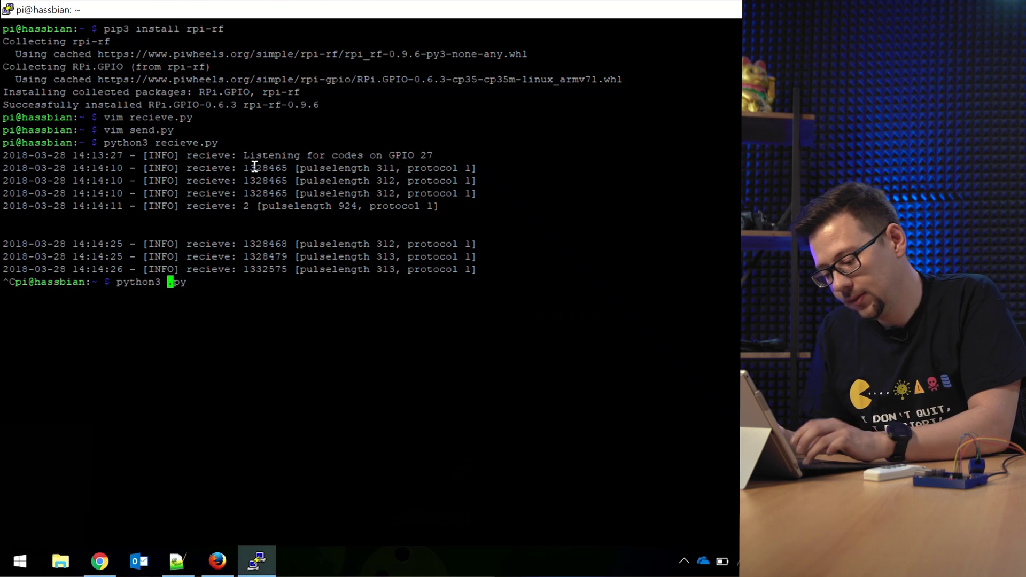
type("send")
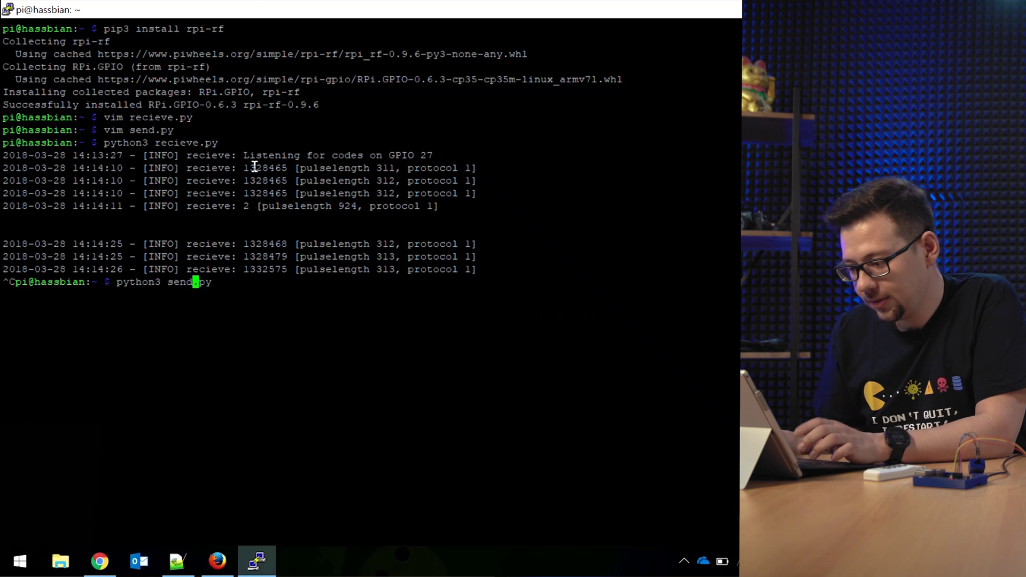
key("Return")
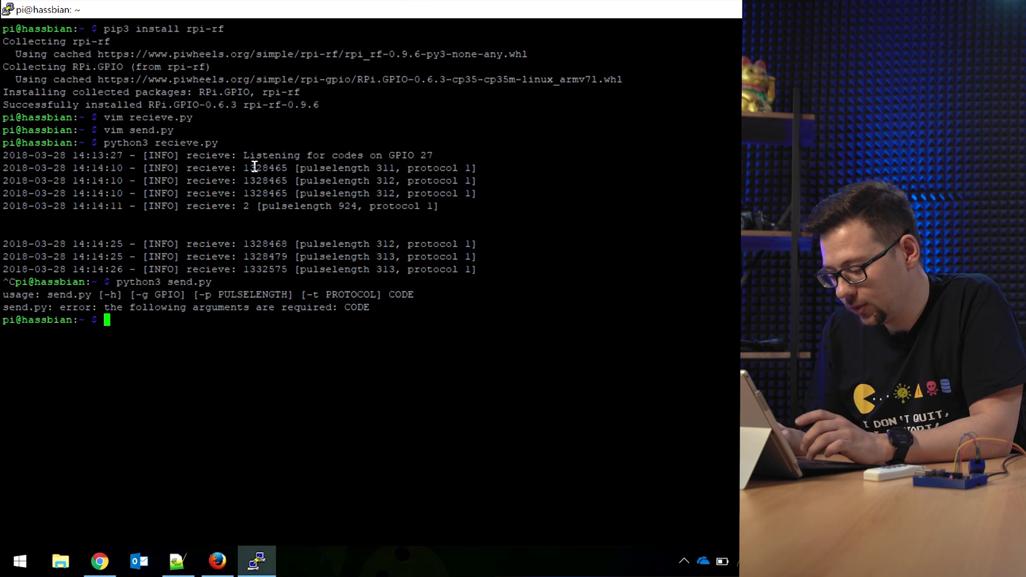
type("python")
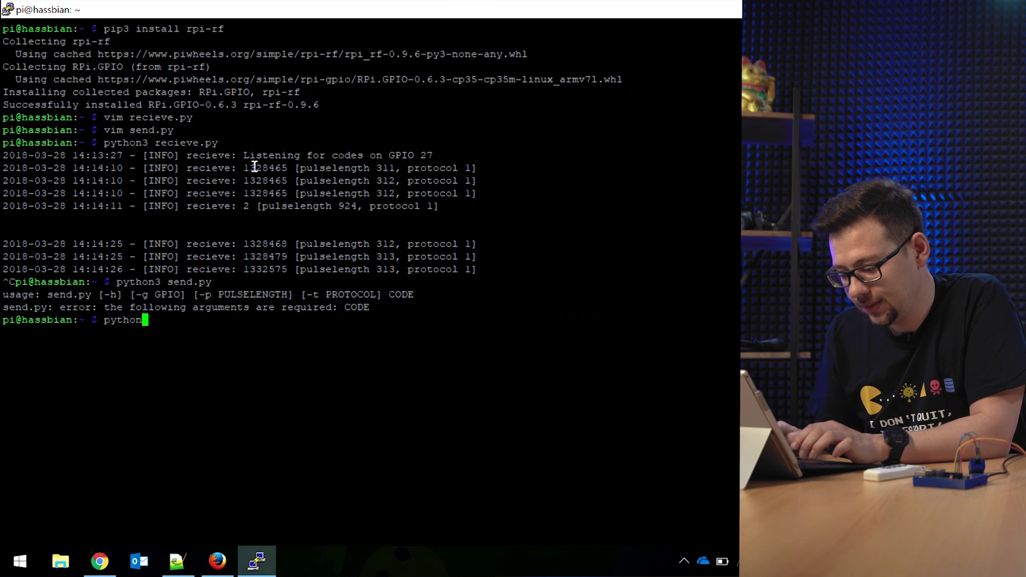
type("3 send")
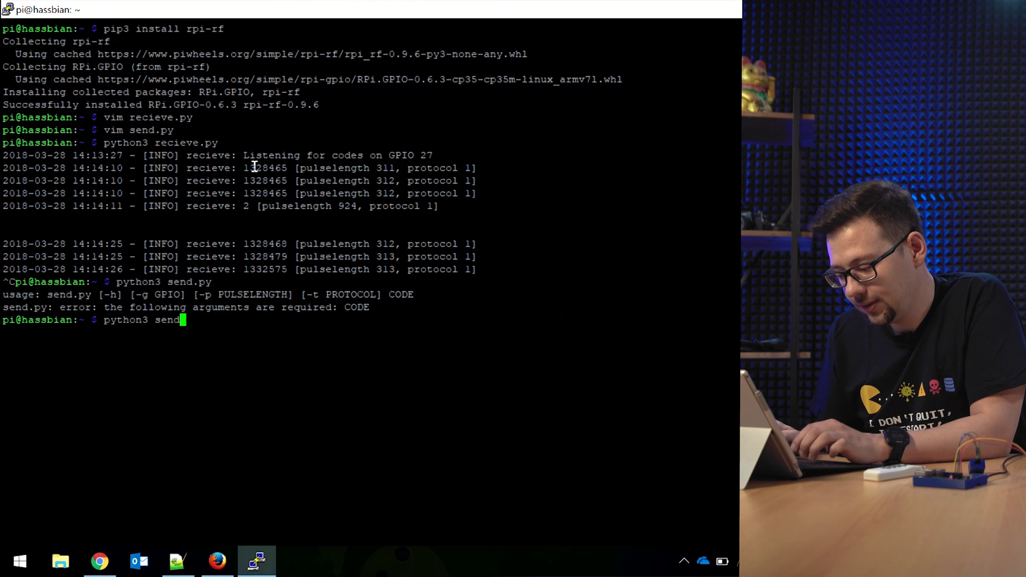
type(".py")
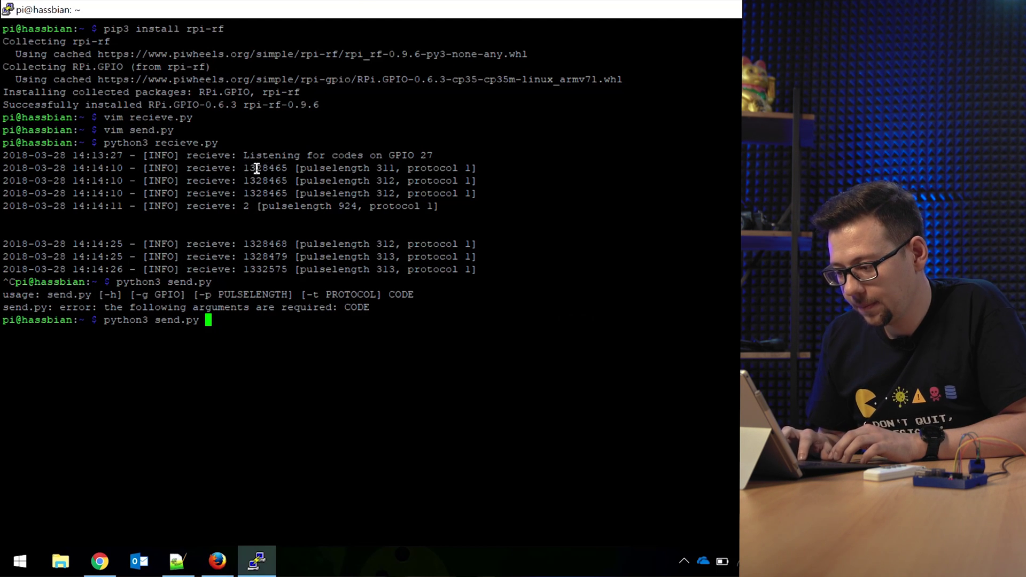
type("132")
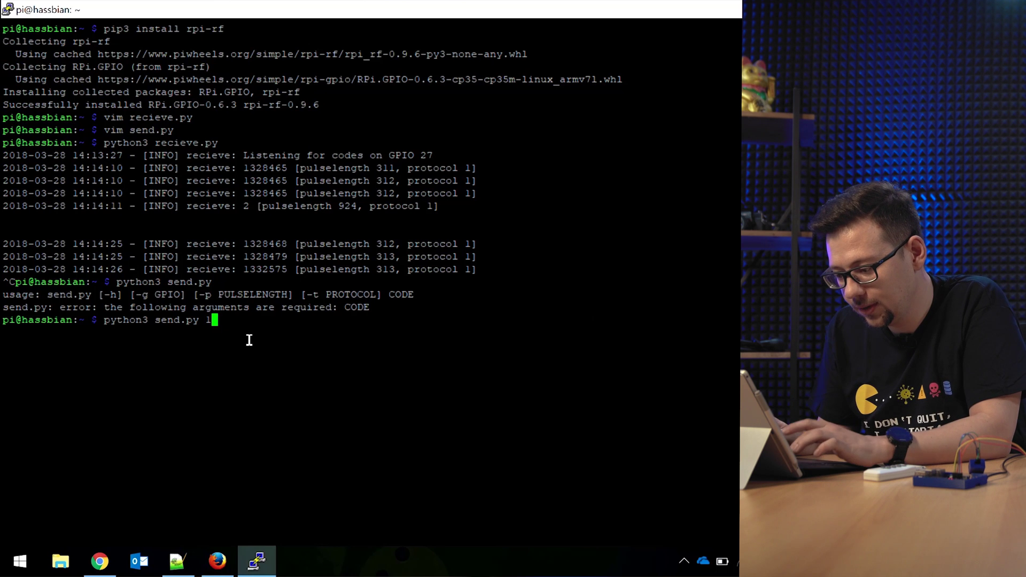
type("8465")
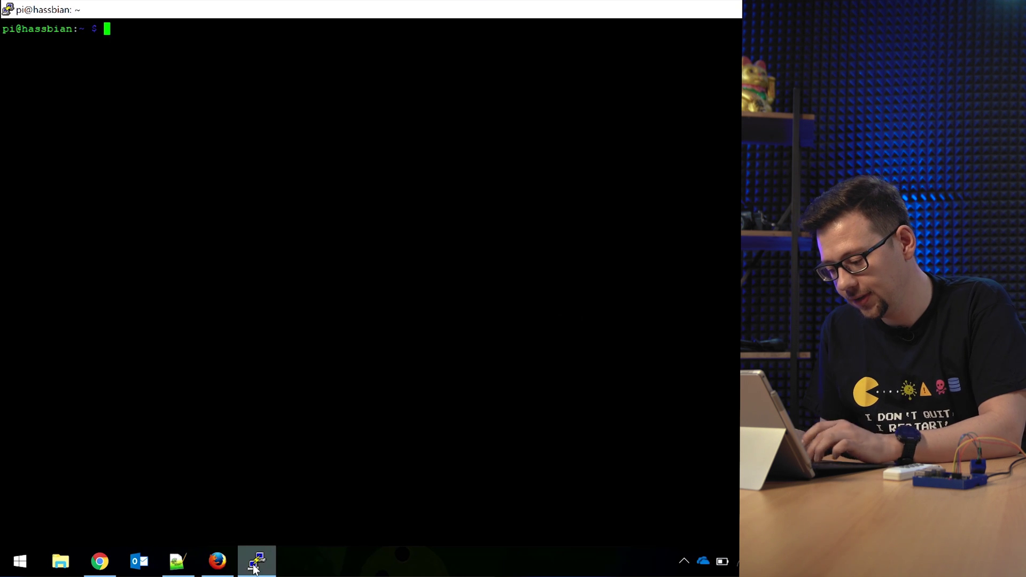
Change into /home/homeassistant/.homeassistant using Tab completion, then begin a sudo vim command
type("cd /home/")
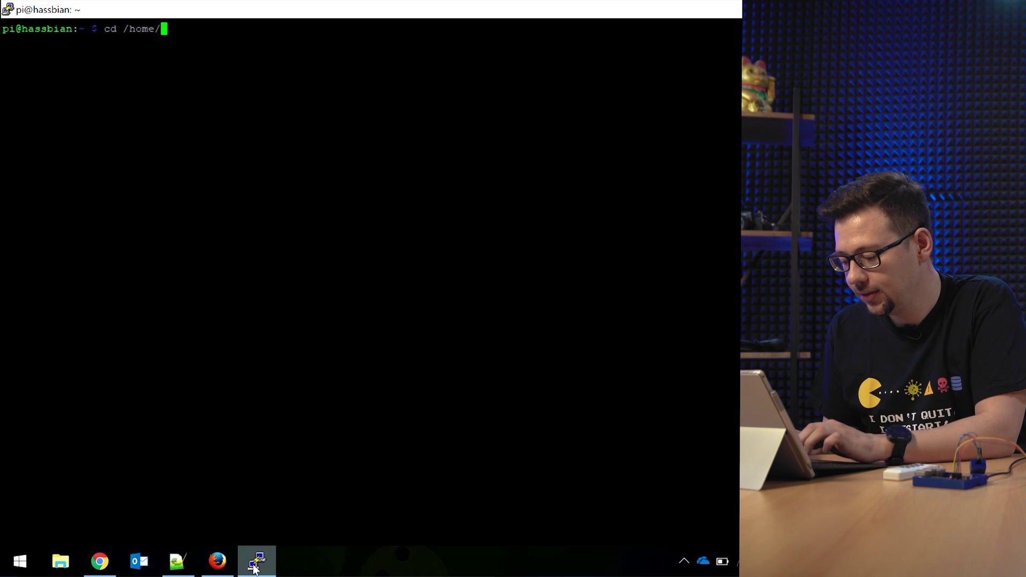
type("ho")
key("Tab")
type(".h")
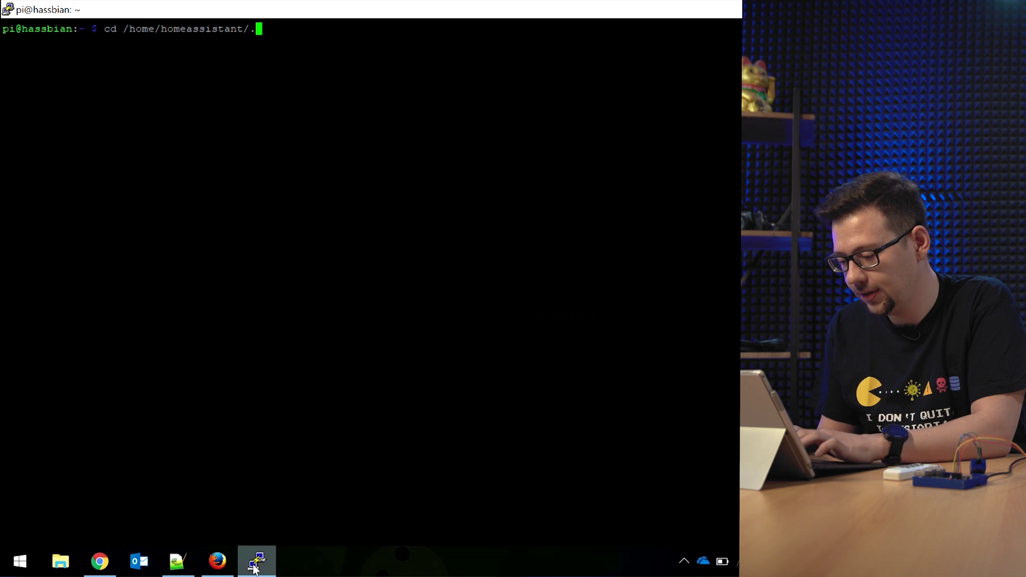
key("Tab")
key("Return")
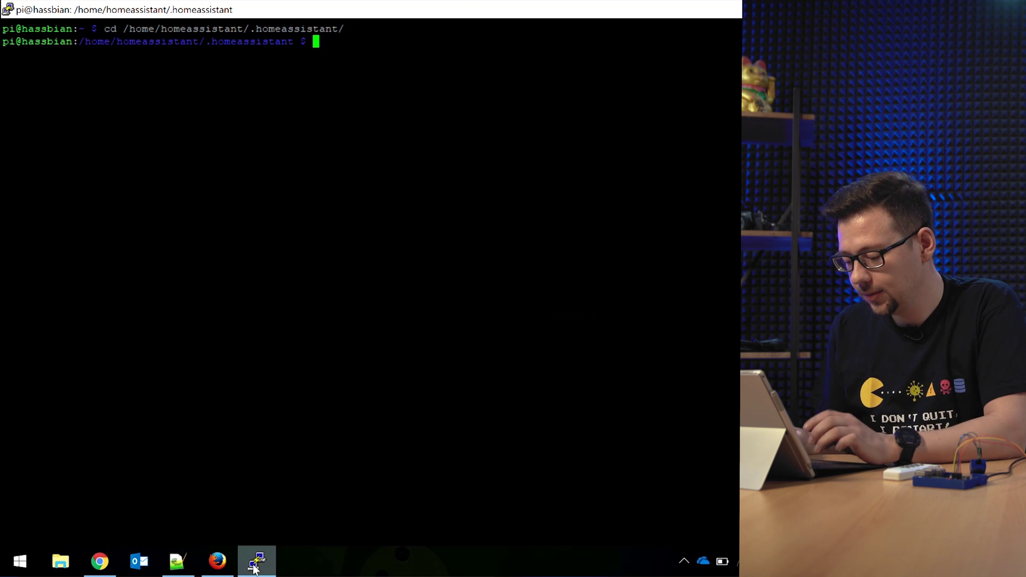
type("sudo ")
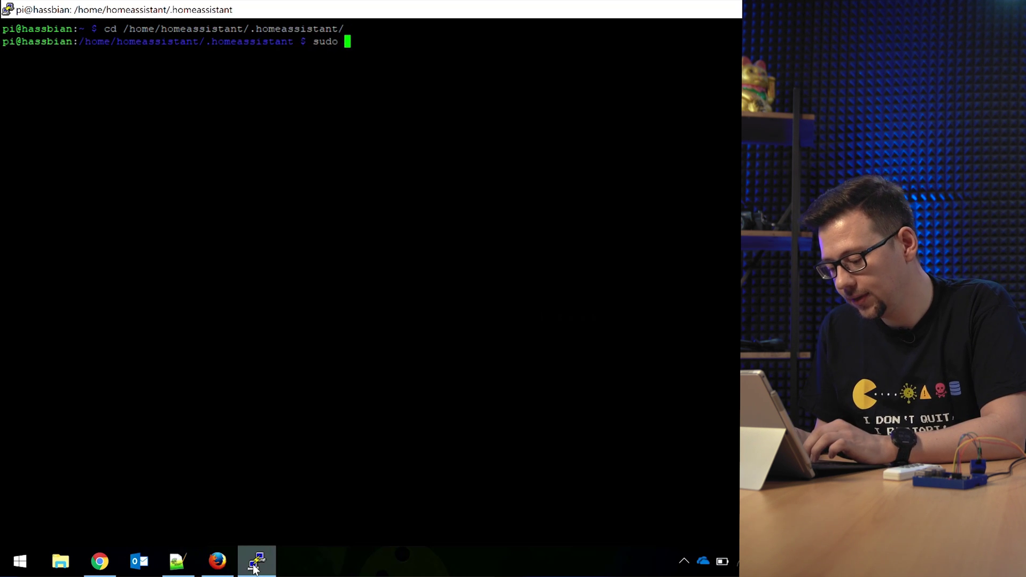
type("vim con")
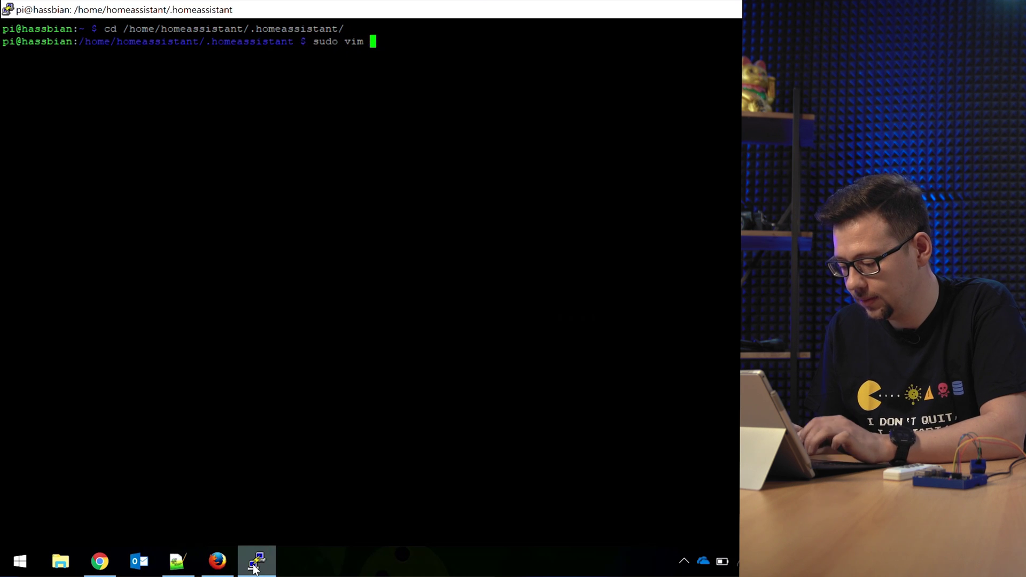
Open configuration.yaml with sudo vim and add a blank line after the mqtt password
key("Tab")
key("Return")
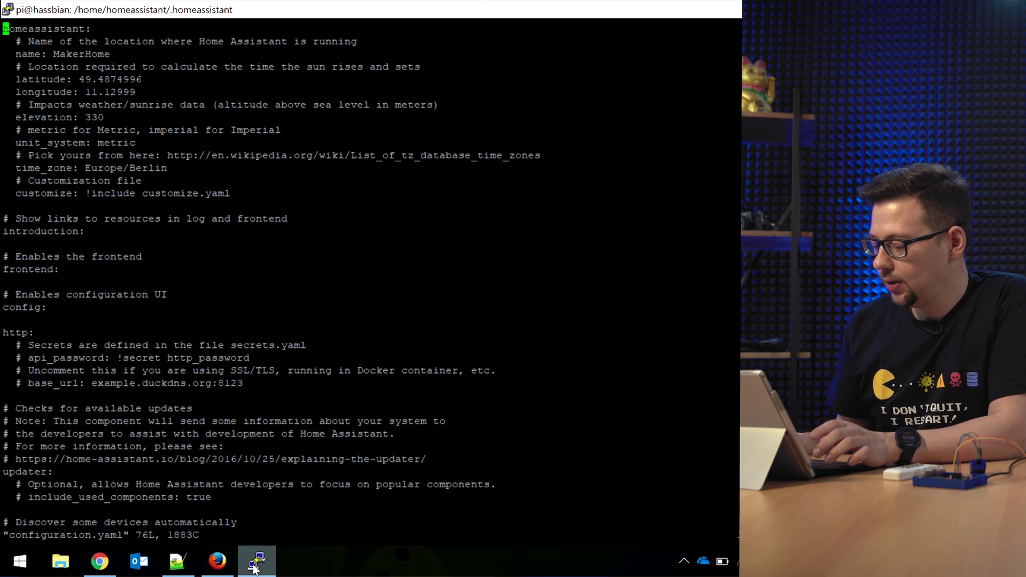
key("Down")
key("Down")
key("Down")
key("Down")
key("Down")
key("Down")
key("Down")
key("Down")
key("Down")
key("Down")
key("Down")
key("Down")
key("Down")
key("Down")
key("Down")
key("Down")
key("Down")
key("Down")
key("Down")
key("Down")
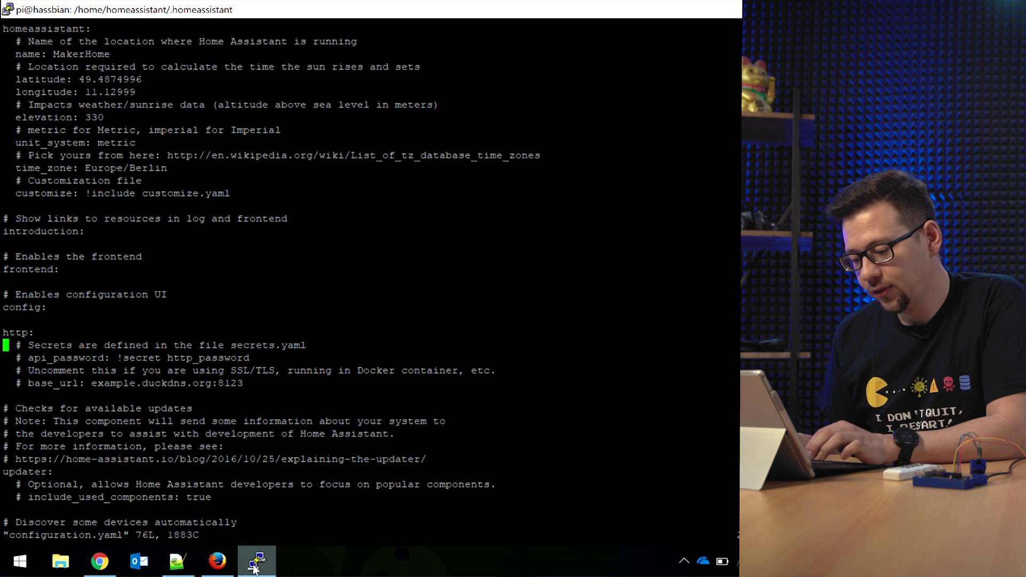
key("Down")
key("Down")
key("Down")
key("Down")
key("Down")
key("Down")
key("Down")
key("Down")
key("Down")
key("Down")
key("Down")
key("Down")
key("Down")
key("Down")
key("Down")
key("Down")
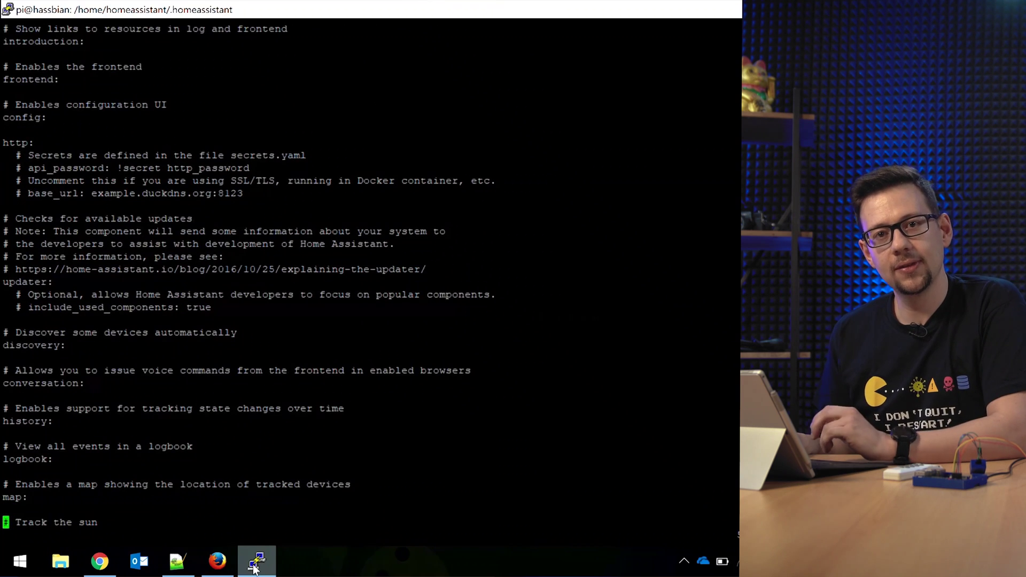
key("Down")
key("Down")
key("Down")
key("Down")
key("Down")
key("Down")
key("Down")
key("Down")
key("Down")
key("Down")
key("Down")
key("Down")
key("Down")
key("Down")
key("Down")
key("Down")
key("Down")
key("Down")
key("Down")
key("Down")
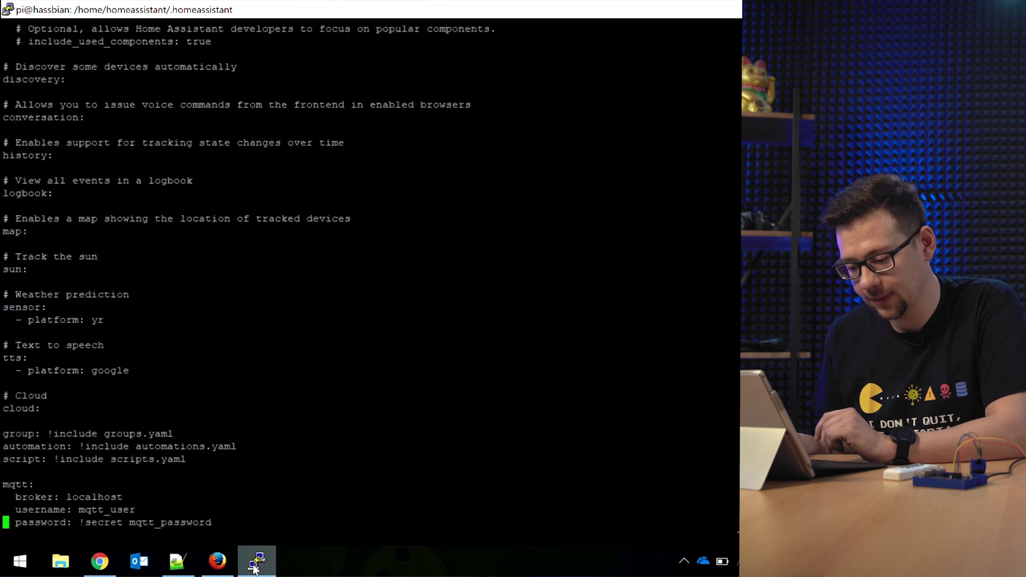
key("i")
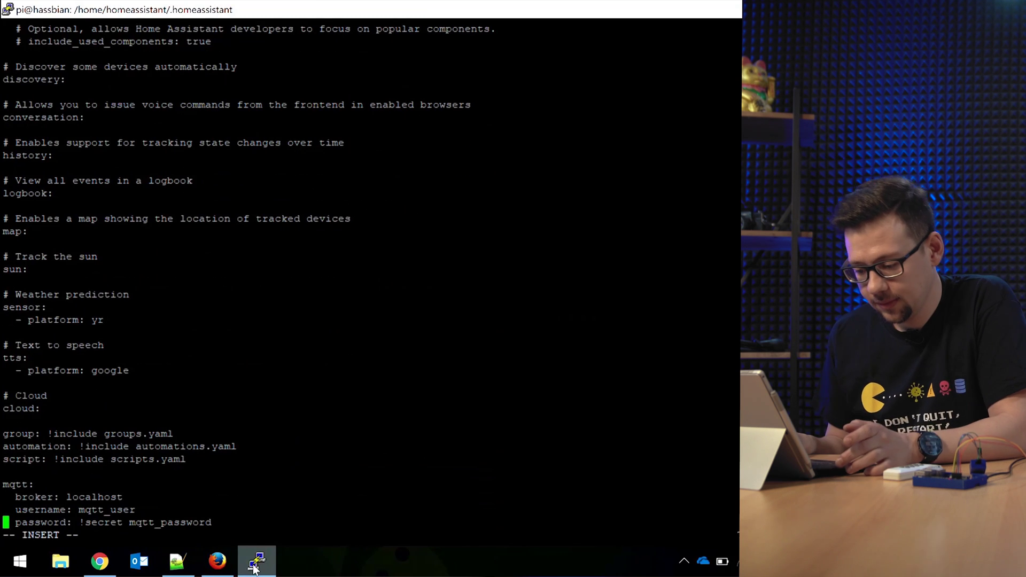
key("Right")
key("Right")
key("Right")
key("Right")
key("Right")
key("Right")
key("Right")
key("Right")
key("Right")
key("Right")
key("Right")
key("Right")
key("Right")
key("Right")
key("Right")
key("Right")
key("Right")
key("Right")
key("Right")
key("Right")
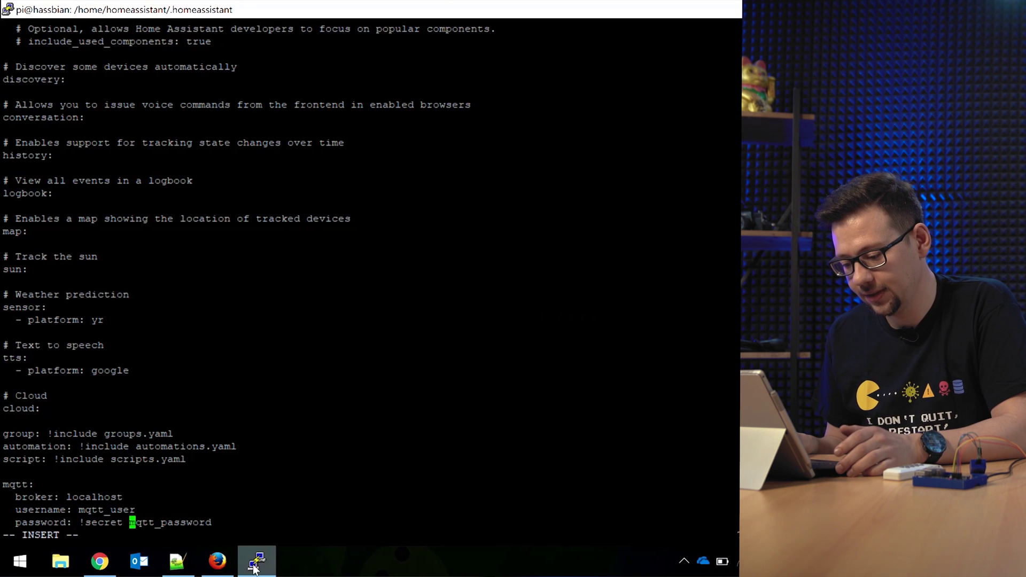
key("Return")
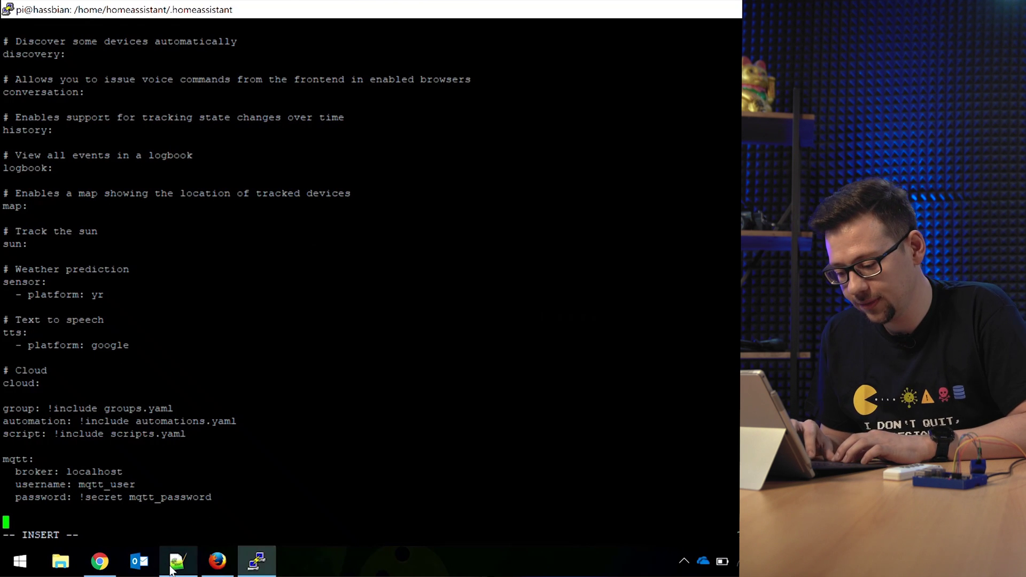
In the Notepad++ notes, select the switch switch01 rpi_rf block on gpio 17
left_click(172, 569)
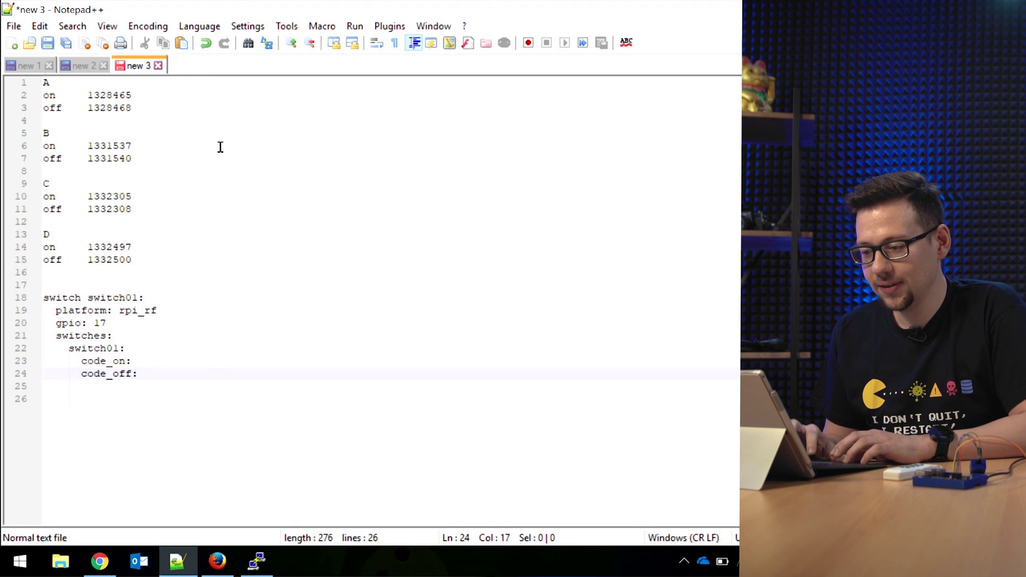
left_click_drag(142, 107, 25, 73)
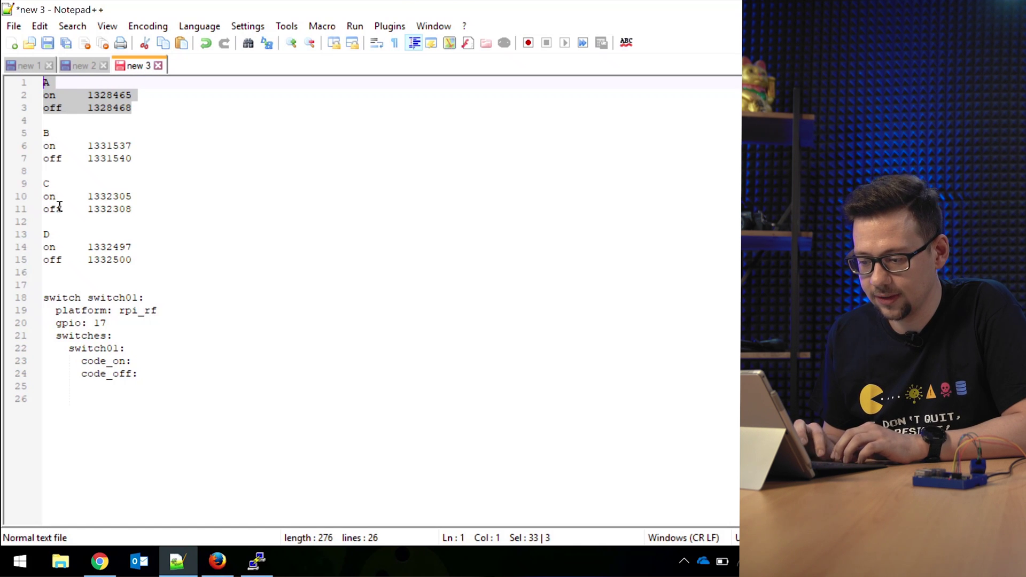
left_click(142, 371)
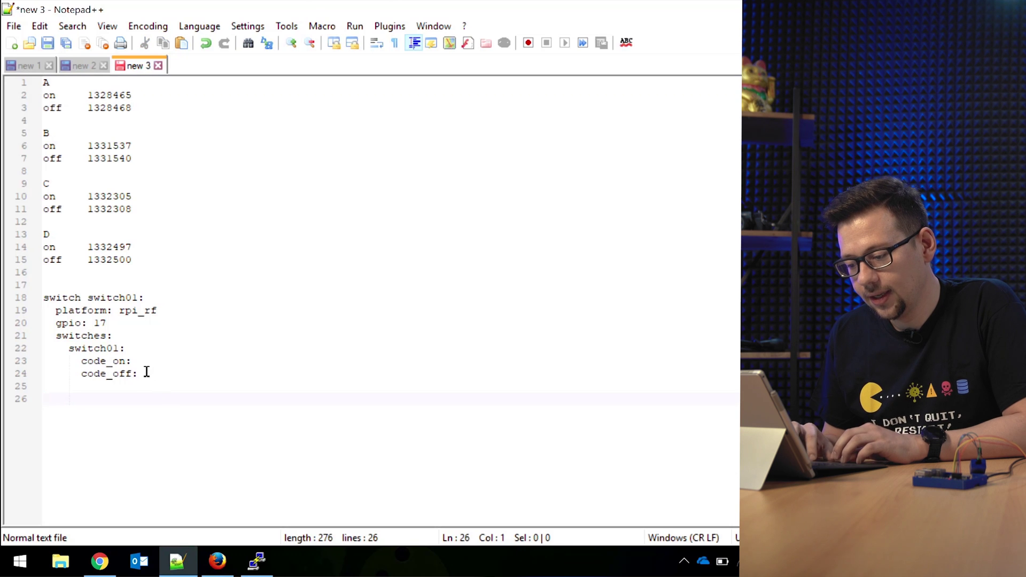
left_click_drag(138, 369, 43, 297)
key("ctrl+c")
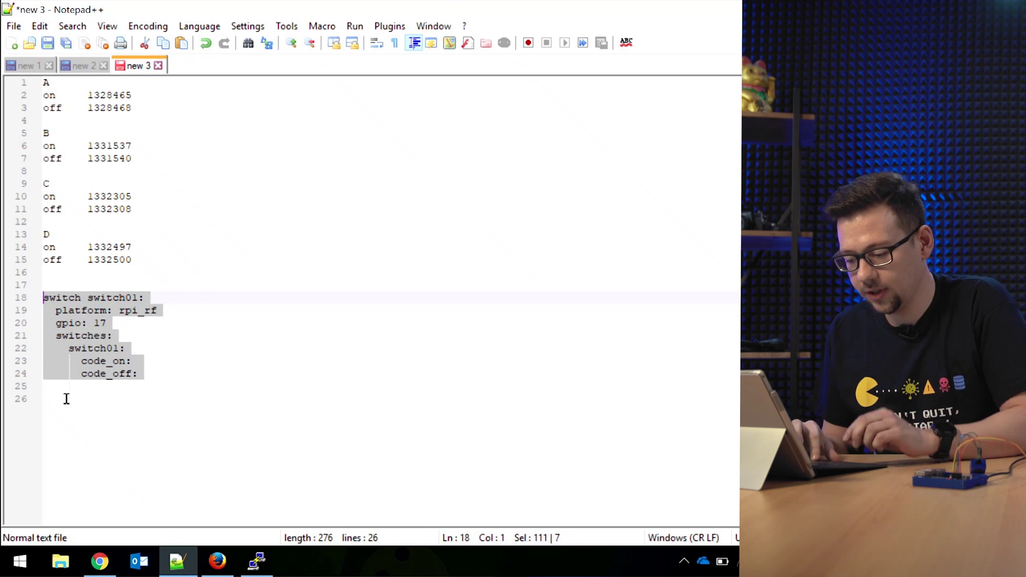
Paste the switch switch01 block into configuration.yaml and move onto the switch01 name
left_click(259, 562)
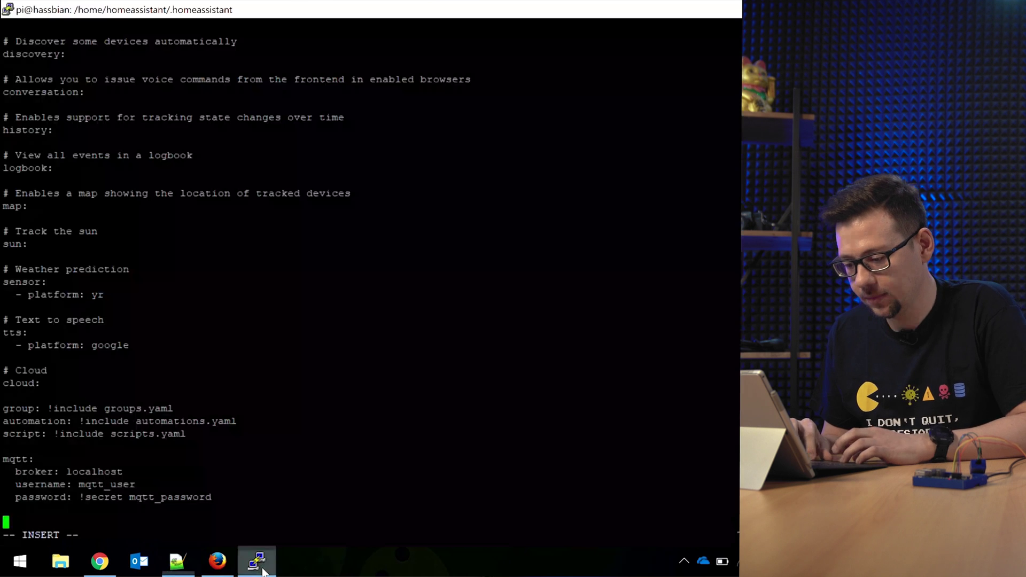
right_click(256, 496)
key("Up")
key("Up")
key("Up")
key("Up")
key("Up")
key("Up")
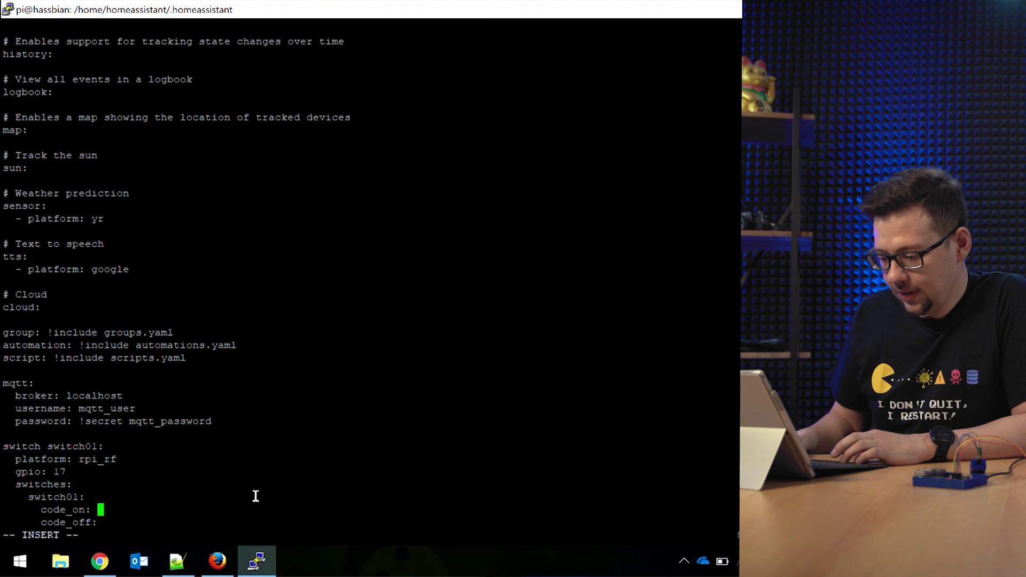
key("Left")
key("Left")
key("Left")
key("Left")
key("Left")
key("Left")
key("Left")
key("Left")
key("Left")
key("Left")
key("Left")
key("Left")
key("Left")
key("Left")
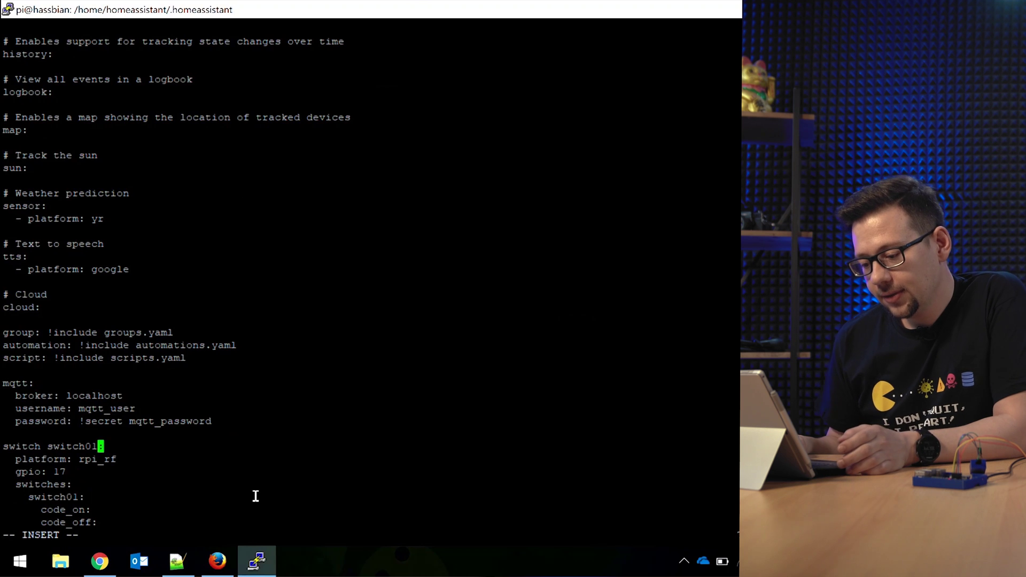
key("Right")
key("Right")
key("Right")
key("Right")
key("Right")
key("Right")
key("Right")
key("Right")
key("Right")
key("Right")
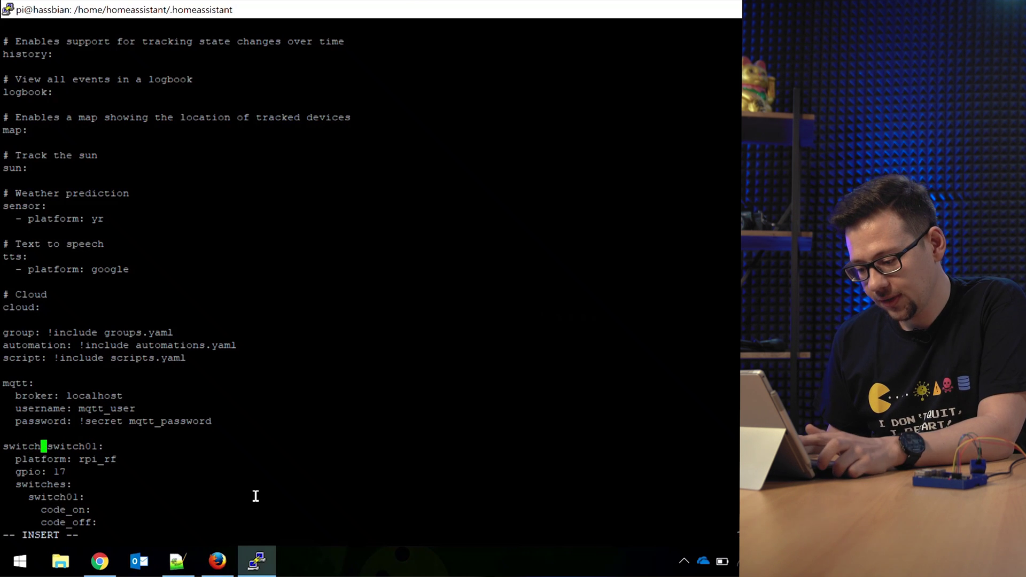
key("Right")
key("Right")
key("Right")
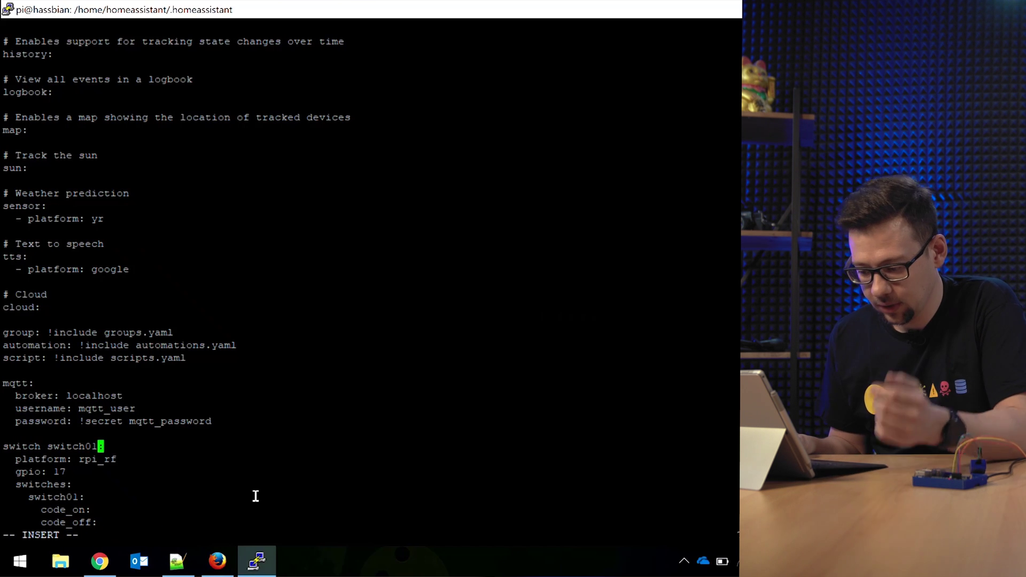
Step through the rpi_rf platform, gpio 17 and switches lines to the blank code_on entry
key("Down")
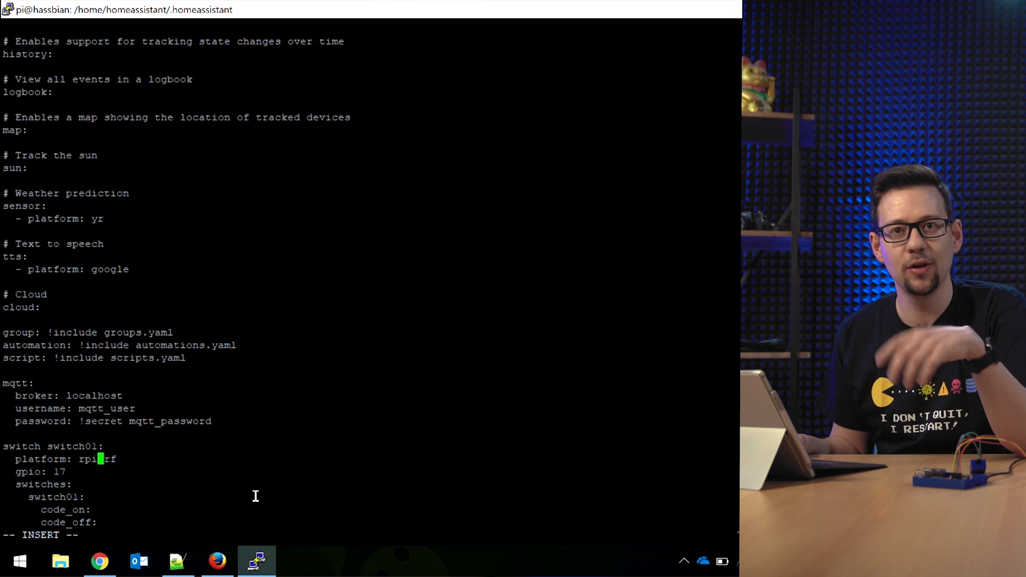
key("Down")
key("Down")
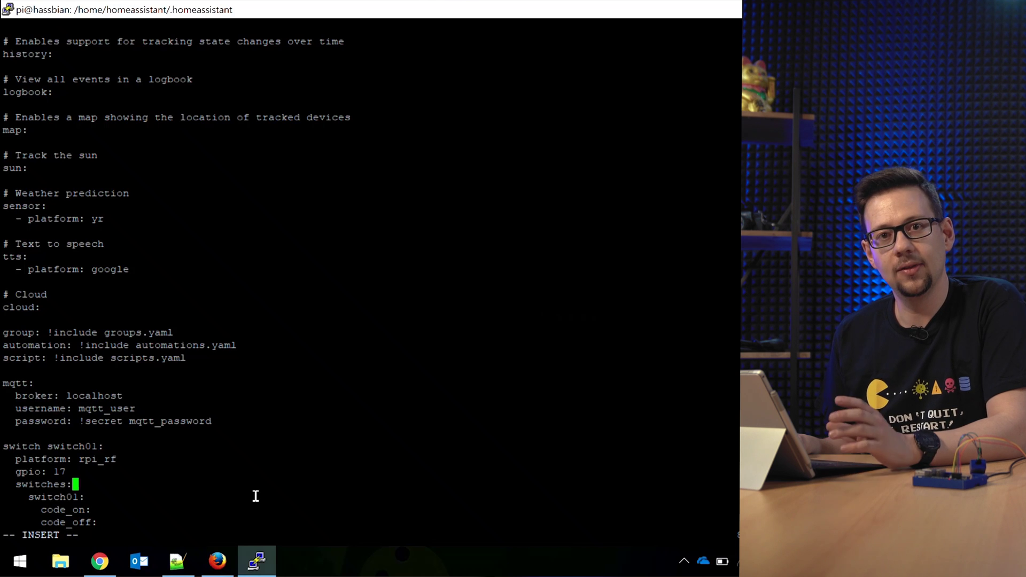
key("Down")
key("Down")
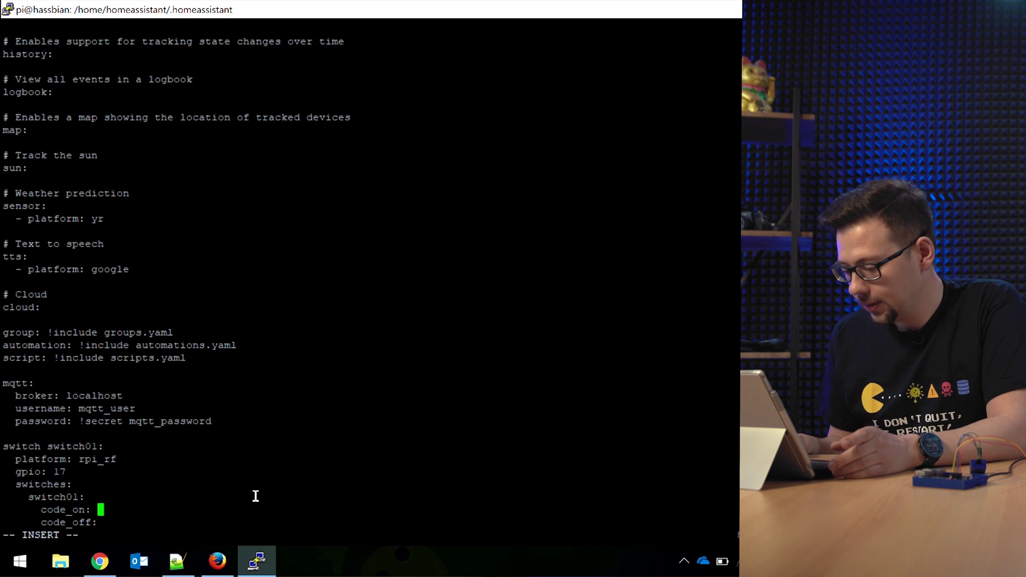
key("Up")
key("Up")
key("Up")
key("Up")
key("Left")
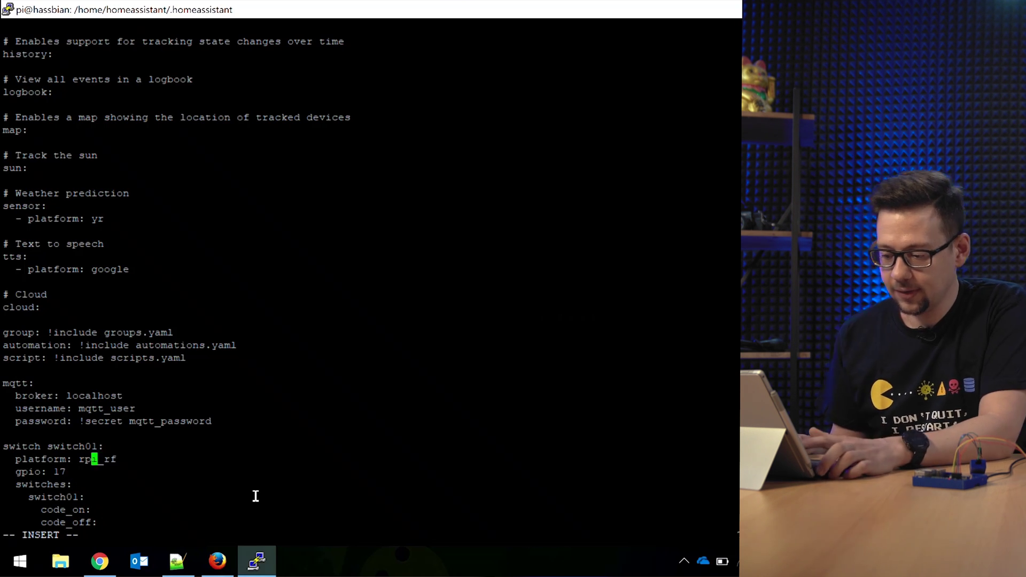
key("Right")
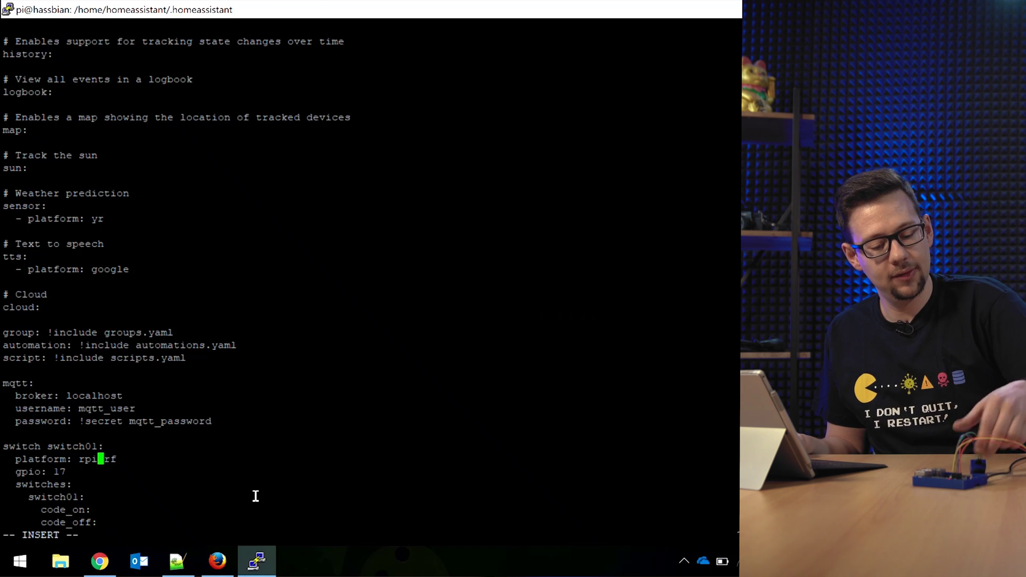
key("Down")
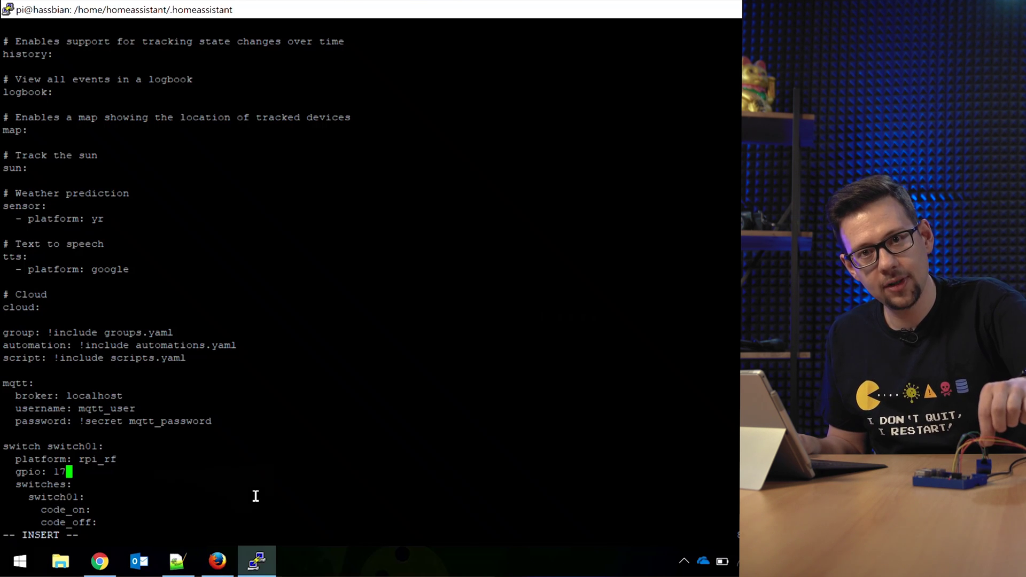
key("Down")
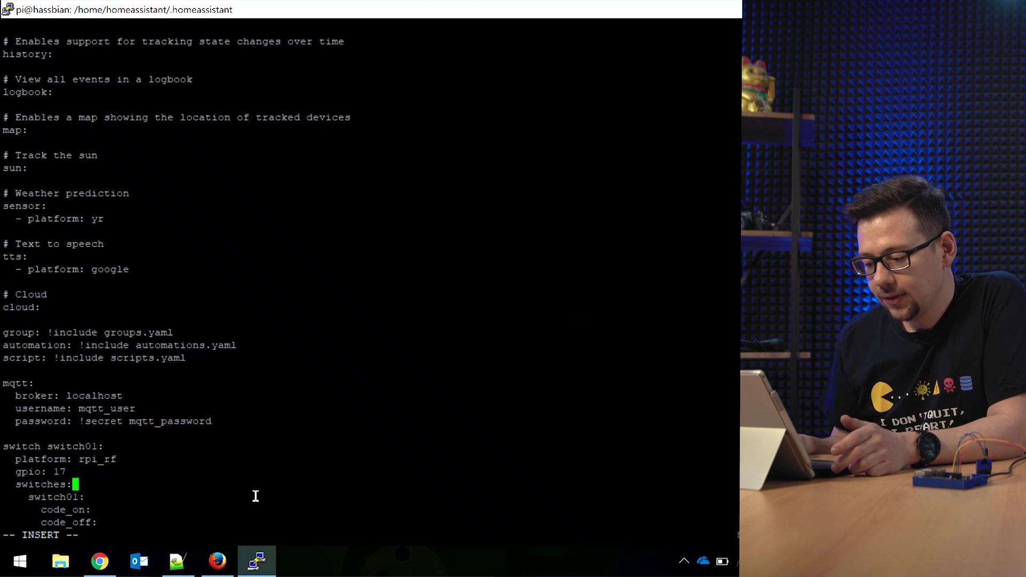
key("Down")
key("Down")
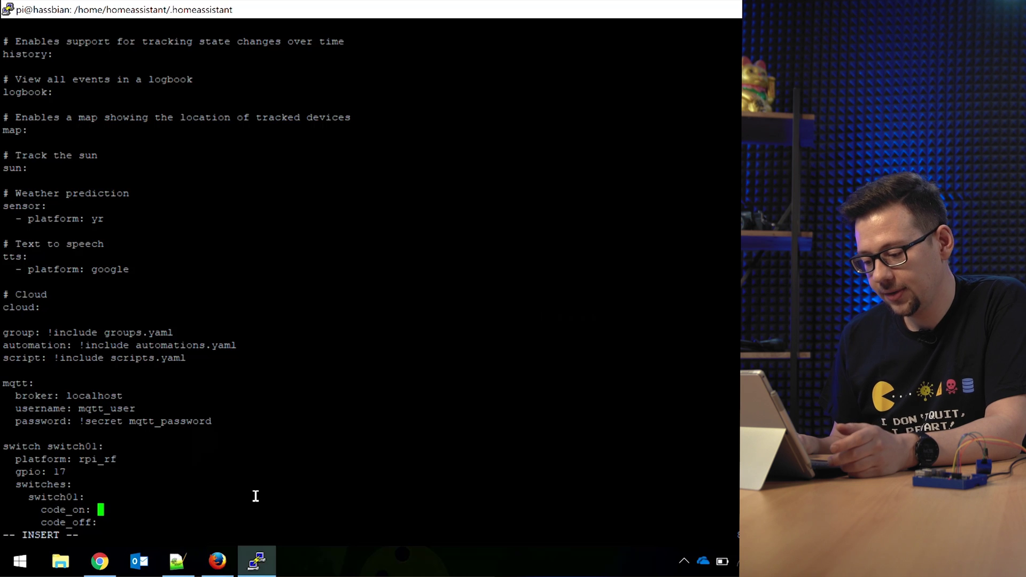
key("Down")
key("Up")
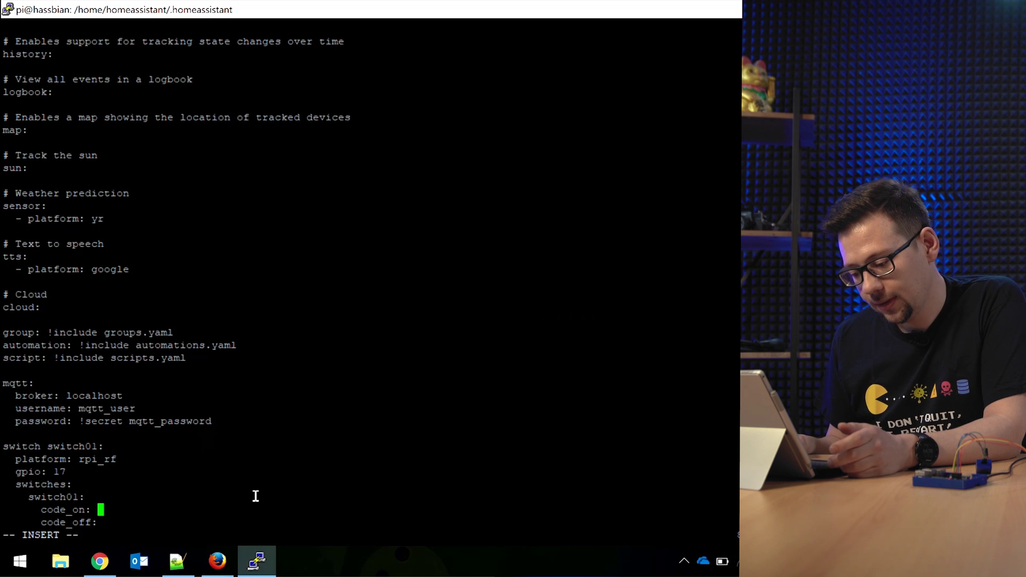
Paste remote A's on code 1328465 into switch01's code_on, then copy the off code 1328468 from the notes
key("alt+Tab")
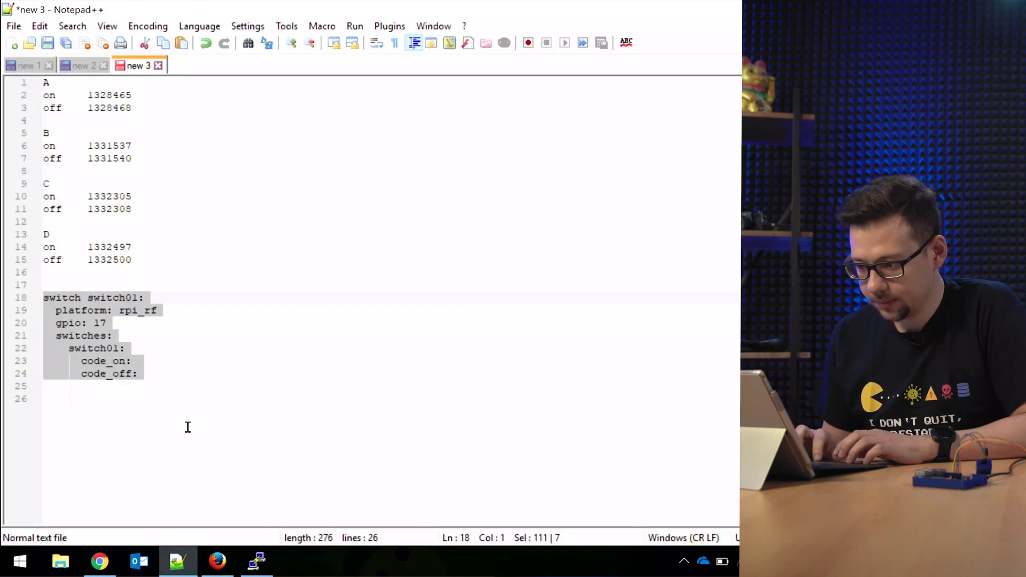
left_click_drag(89, 95, 132, 95)
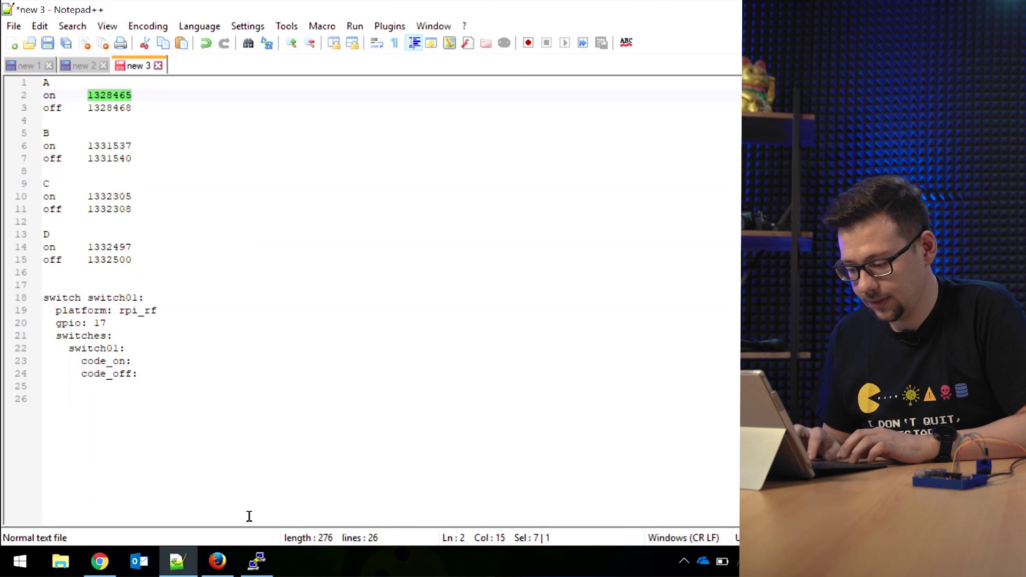
key("alt+Tab")
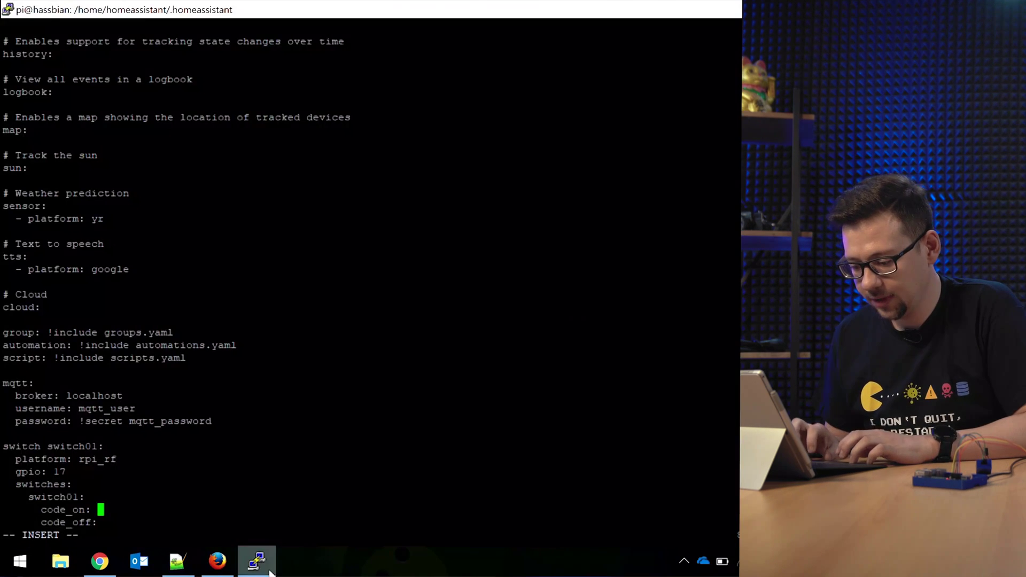
right_click(170, 511)
key("Down")
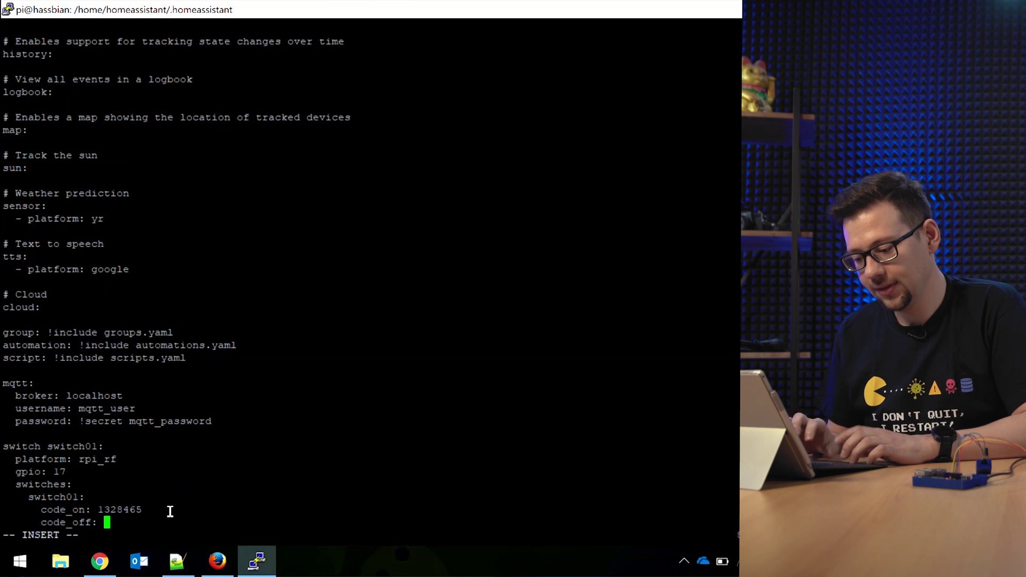
left_click(177, 561)
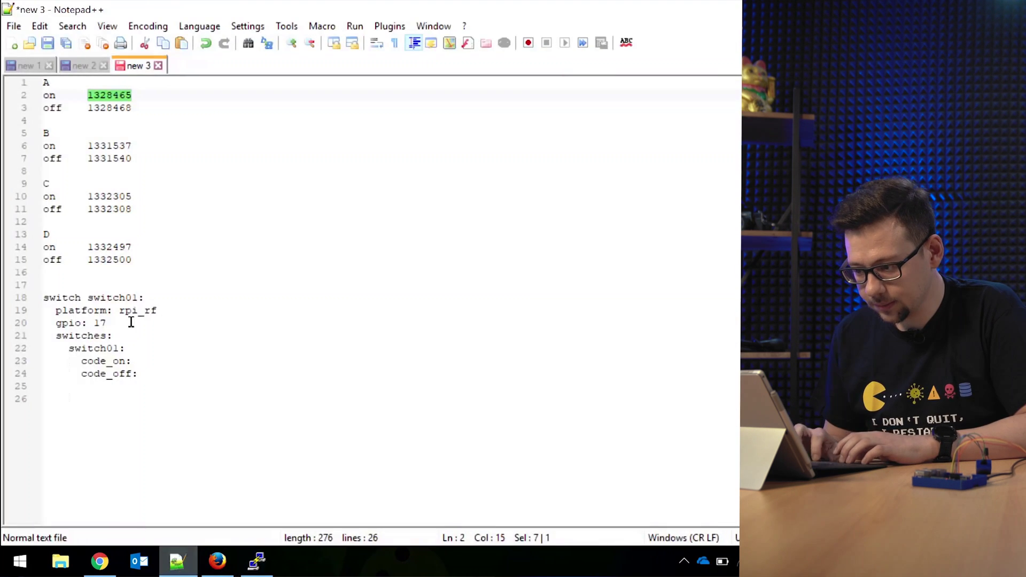
left_click_drag(89, 110, 134, 109)
key("ctrl+c")
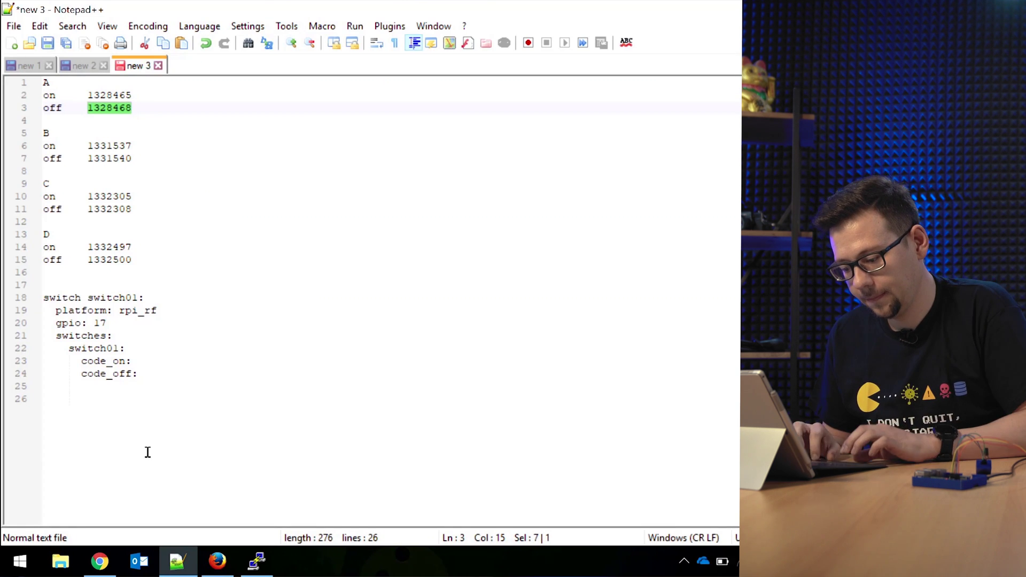
left_click(254, 567)
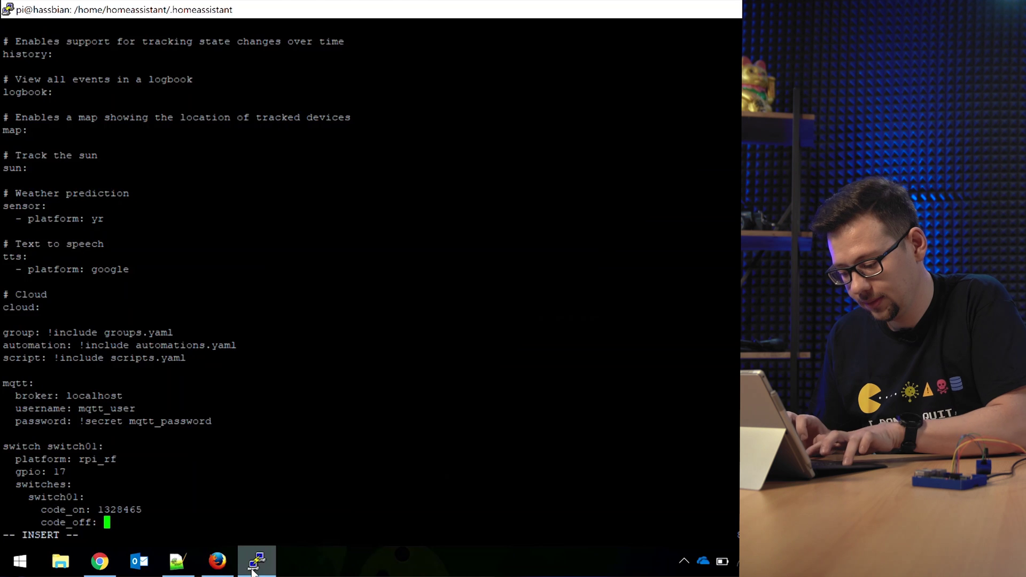
Paste 1328468 as switch01's code_off value
right_click(235, 510)
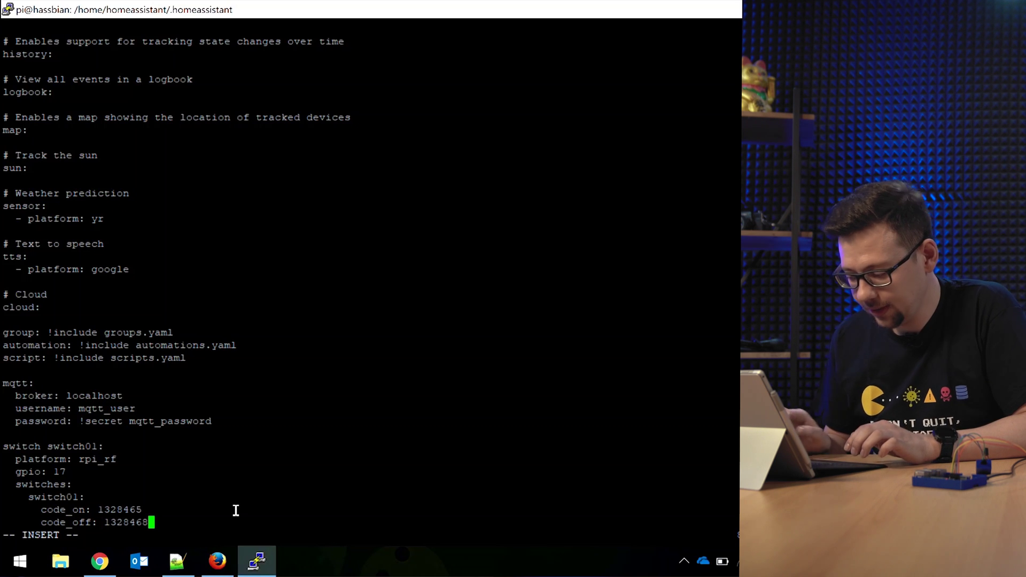
key("Return")
key("Return")
key("Return")
key("Return")
key("Return")
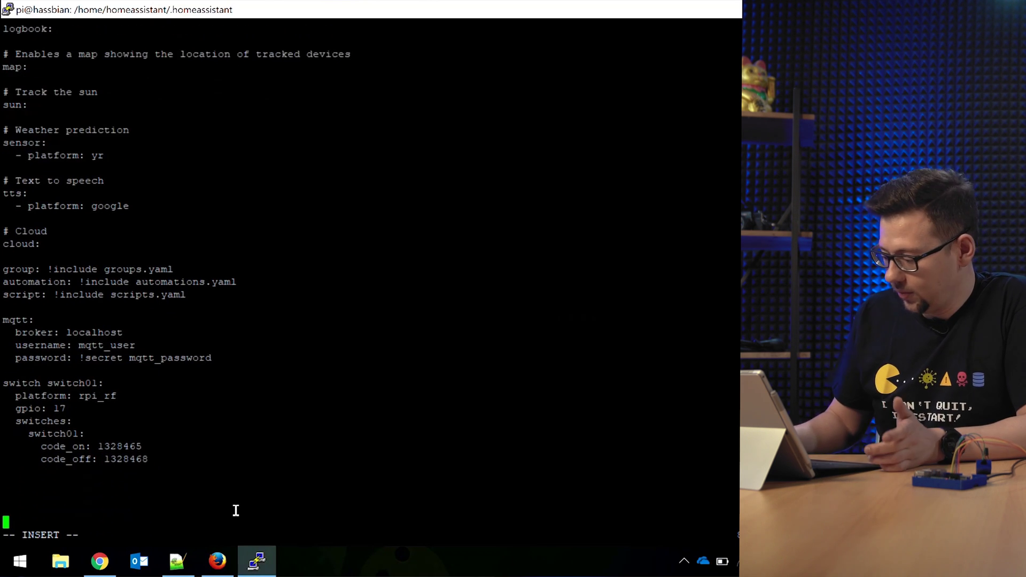
key("BackSpace")
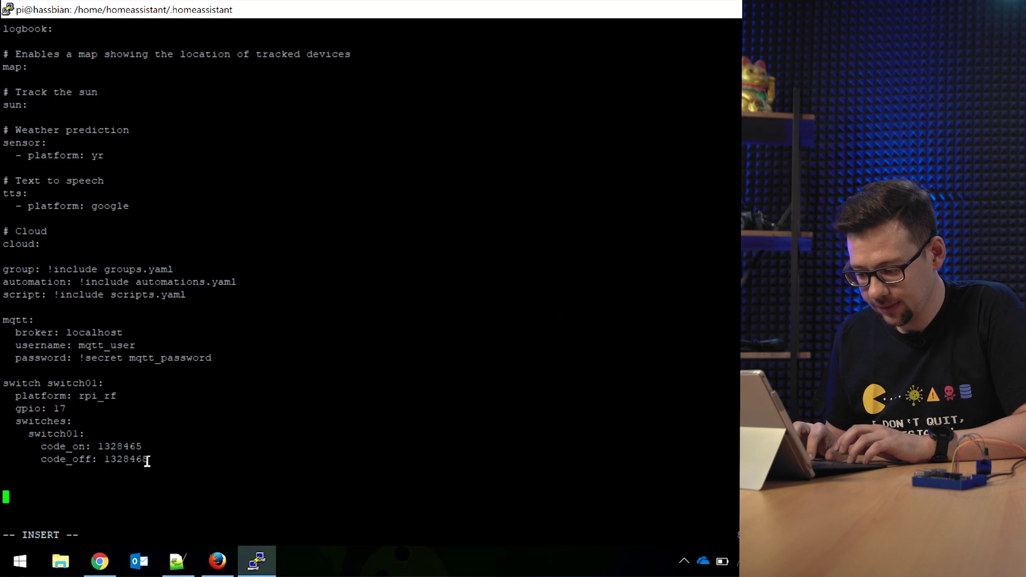
Copy the whole switch01 block and paste a duplicate beneath it
left_click_drag(150, 460, 5, 387)
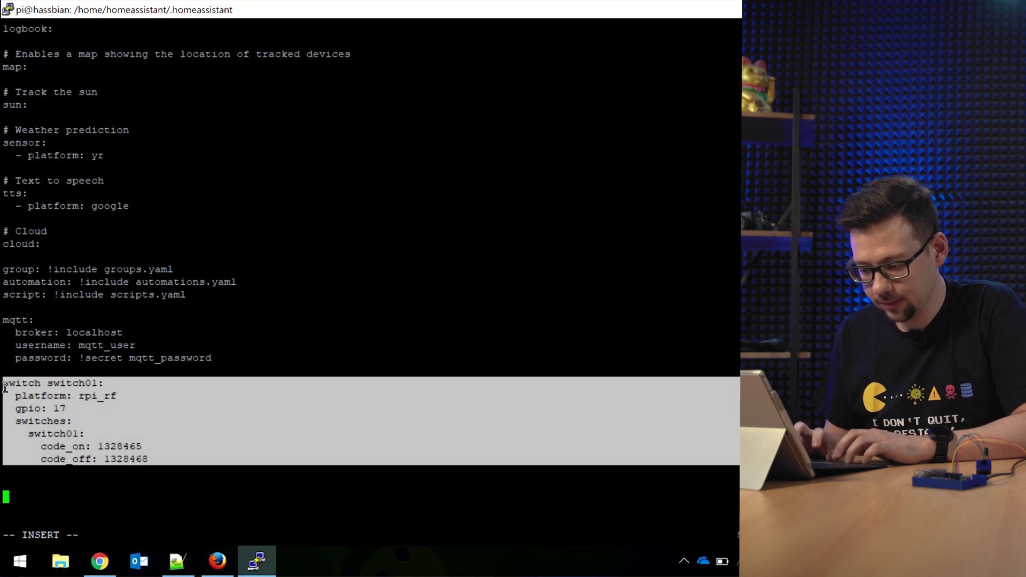
left_click(123, 523)
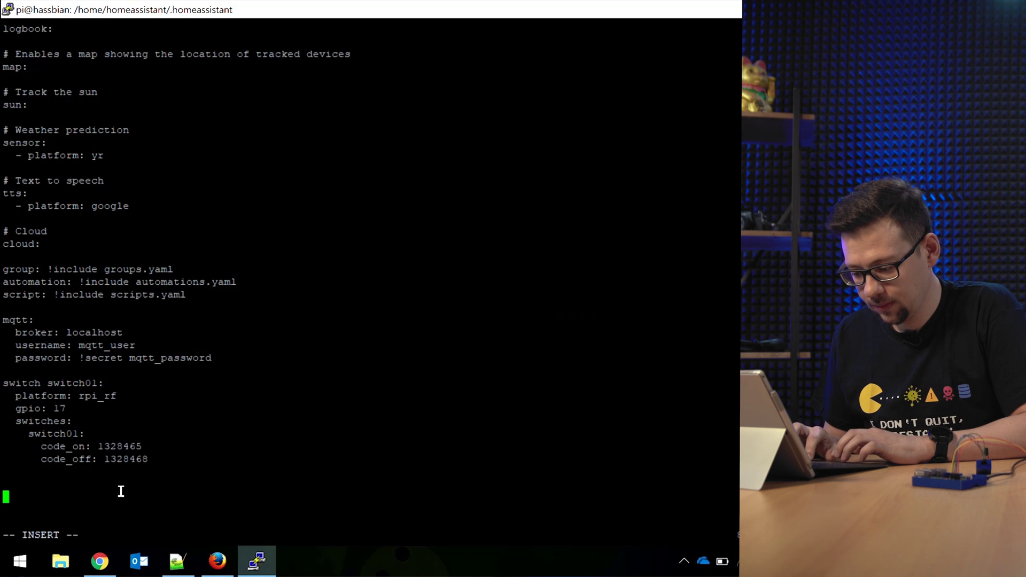
right_click(120, 485)
Rename the duplicated block's switch entry from switch01 to coffemachine
key("Up")
key("Up")
key("Up")
key("Up")
key("Up")
key("Up")
key("Up")
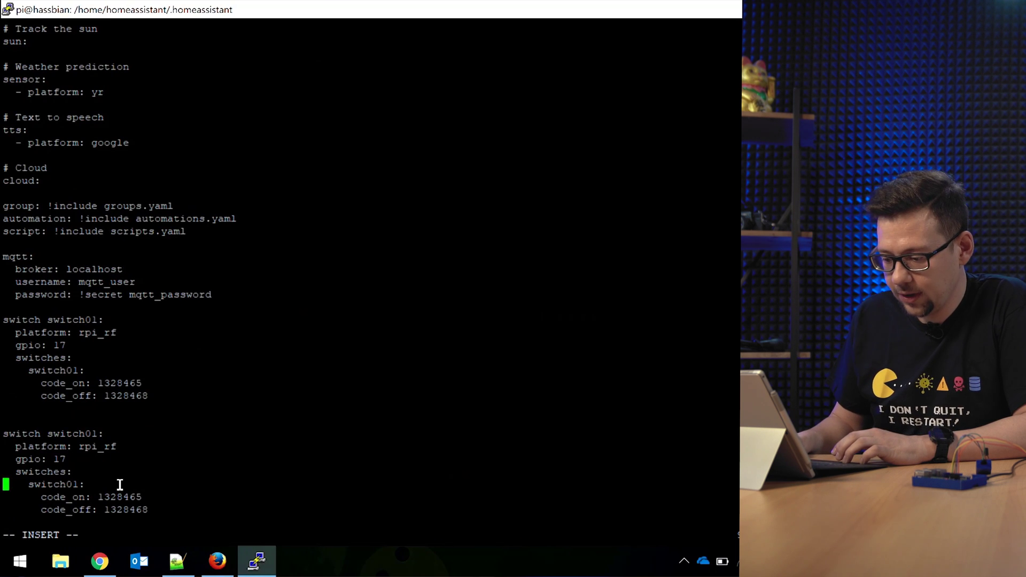
key("Right")
key("Right")
key("Right")
key("Right")
key("Right")
key("Right")
key("Right")
key("Right")
key("Right")
key("Right")
key("Right")
key("Right")
key("Right")
key("Right")
key("Right")
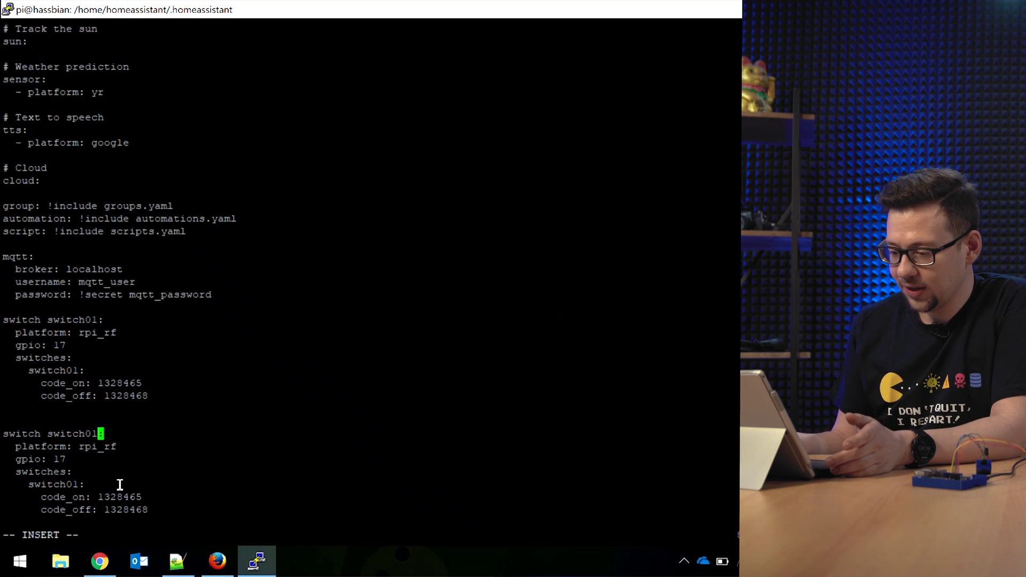
key("BackSpace")
key("BackSpace")
key("BackSpace")
key("BackSpace")
key("BackSpace")
key("BackSpace")
key("BackSpace")
key("BackSpace")
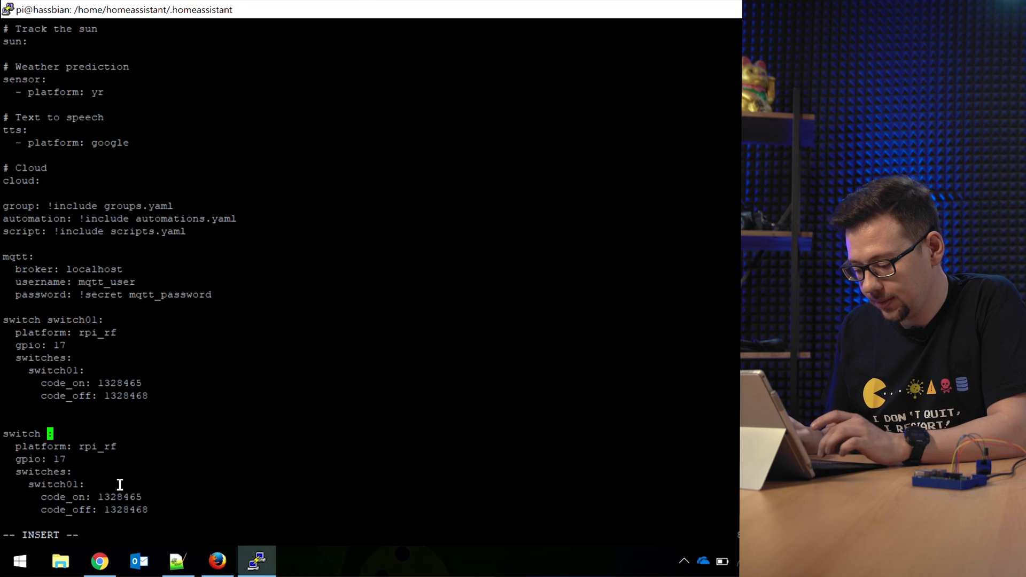
type("Coffe")
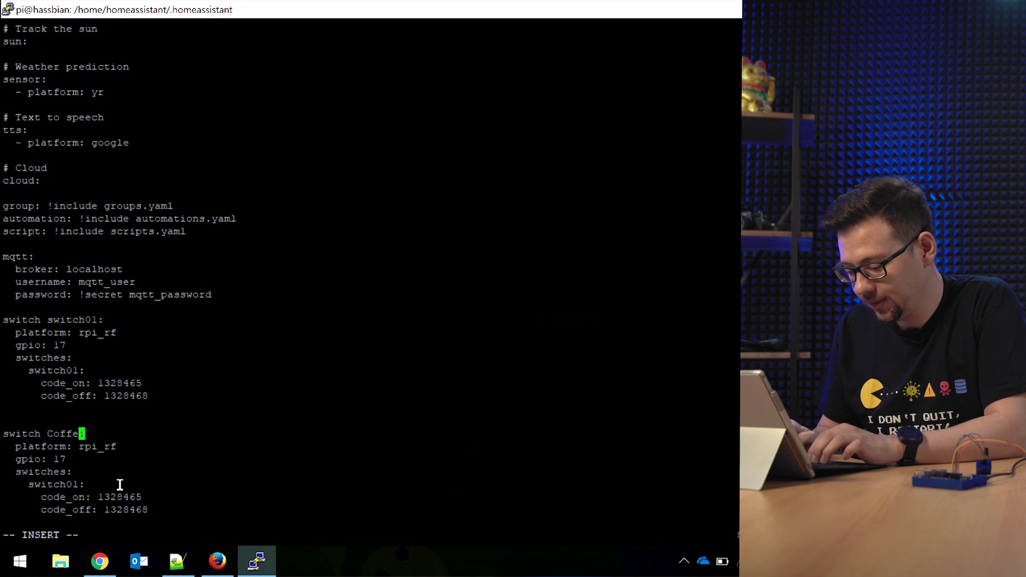
type("machine")
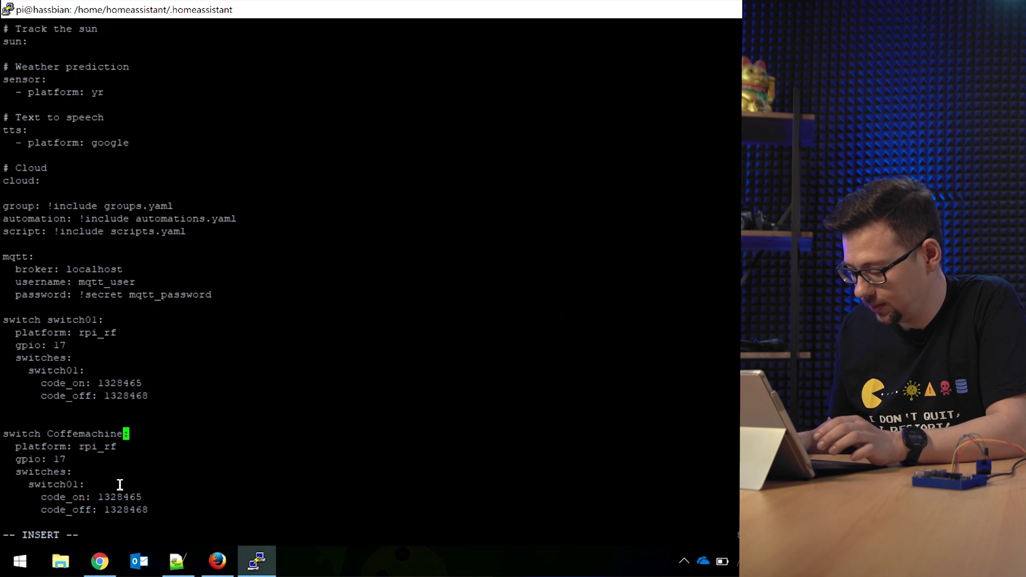
key("Left")
key("Left")
key("Left")
key("Left")
key("Left")
key("Left")
key("Left")
key("Left")
key("Left")
key("Left")
key("Left")
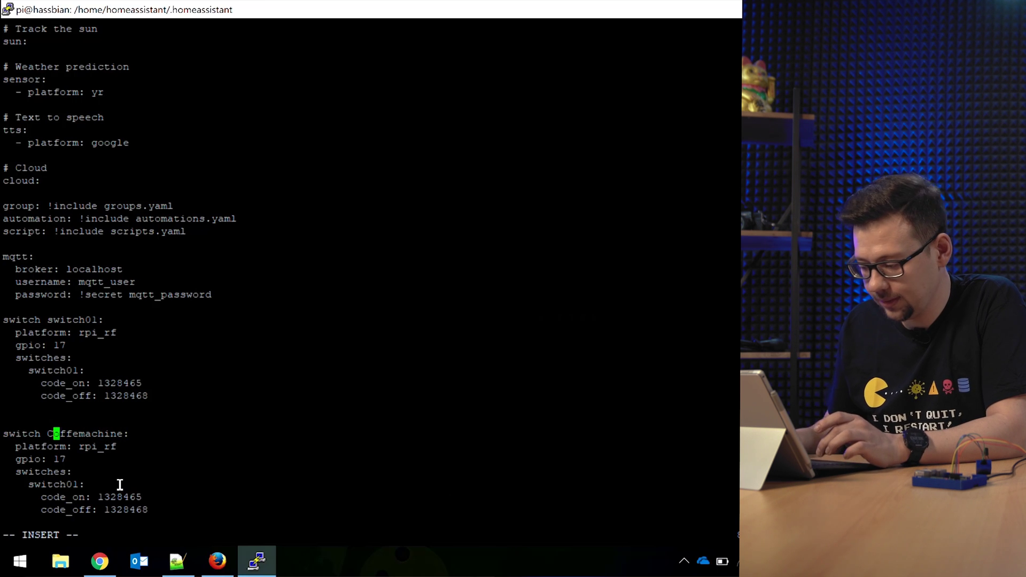
key("BackSpace")
type("c")
Rename the inner switch to coffeemachine and erase its old code_on value
key("Down")
key("Down")
key("Down")
key("Right")
key("Right")
key("Right")
key("Down")
key("Right")
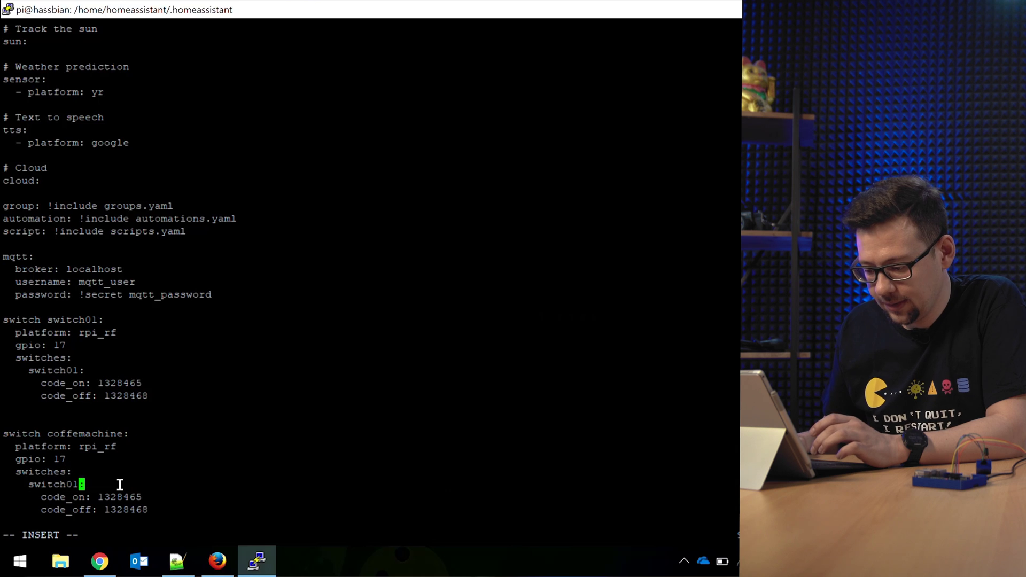
key("BackSpace")
key("BackSpace")
key("BackSpace")
key("BackSpace")
key("BackSpace")
key("BackSpace")
key("BackSpace")
key("BackSpace")
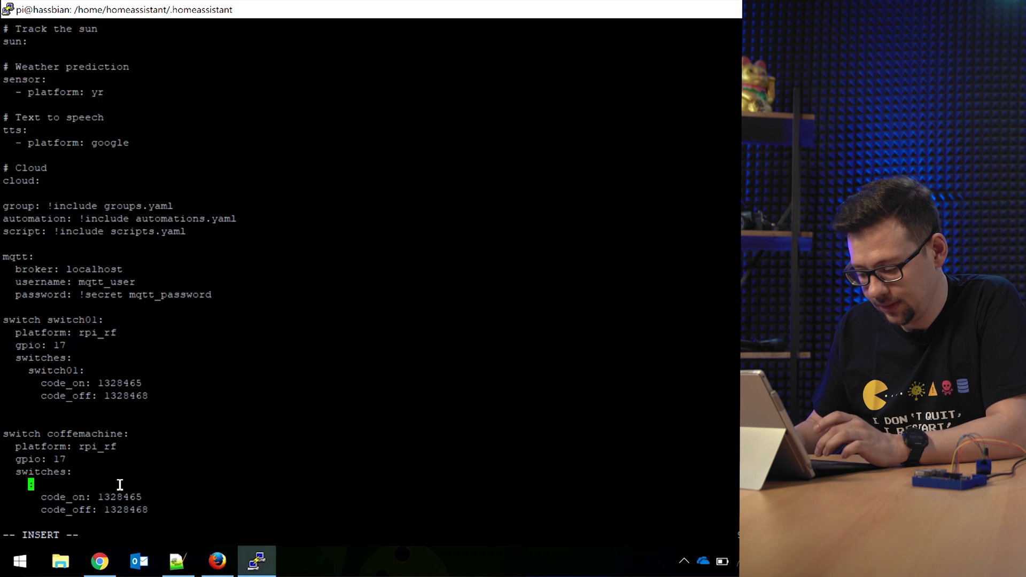
type("coffeemachine")
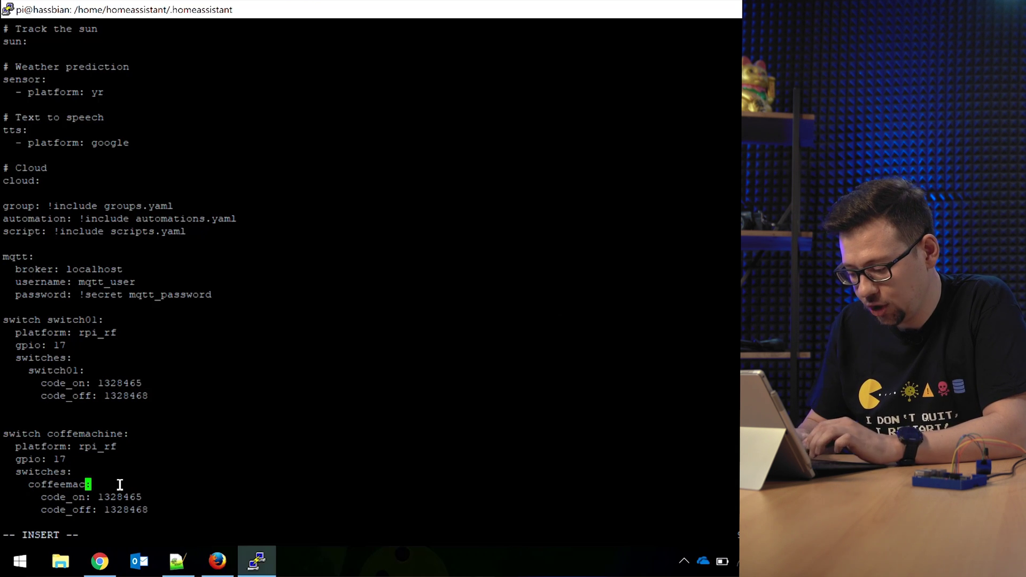
key("Down")
key("Right")
key("Right")
key("Right")
key("Right")
key("Right")
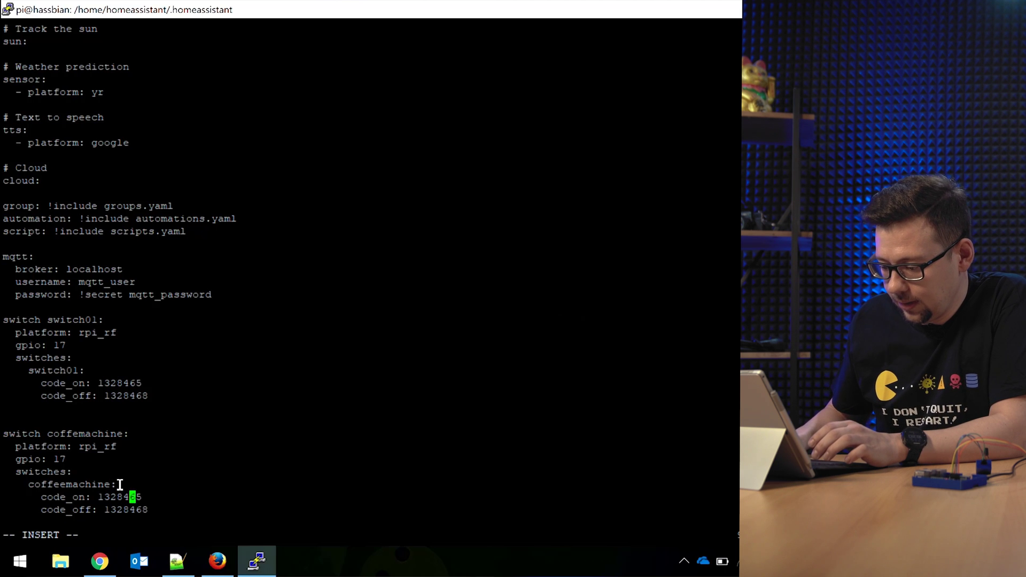
key("BackSpace")
key("BackSpace")
key("BackSpace")
key("BackSpace")
key("BackSpace")
key("BackSpace")
key("BackSpace")
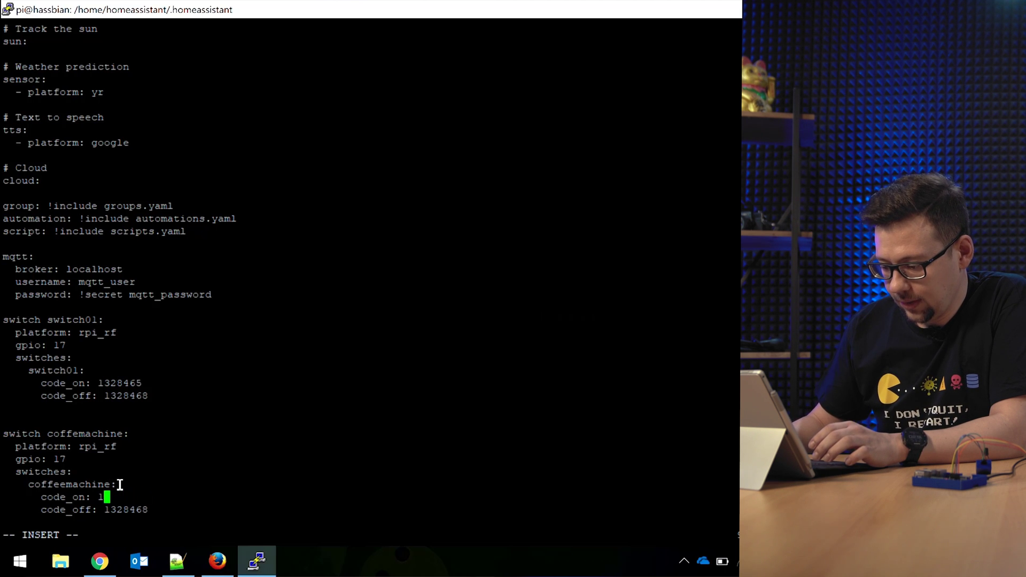
Paste remote B's on code 1331537 as coffeemachine's code_on
left_click(177, 561)
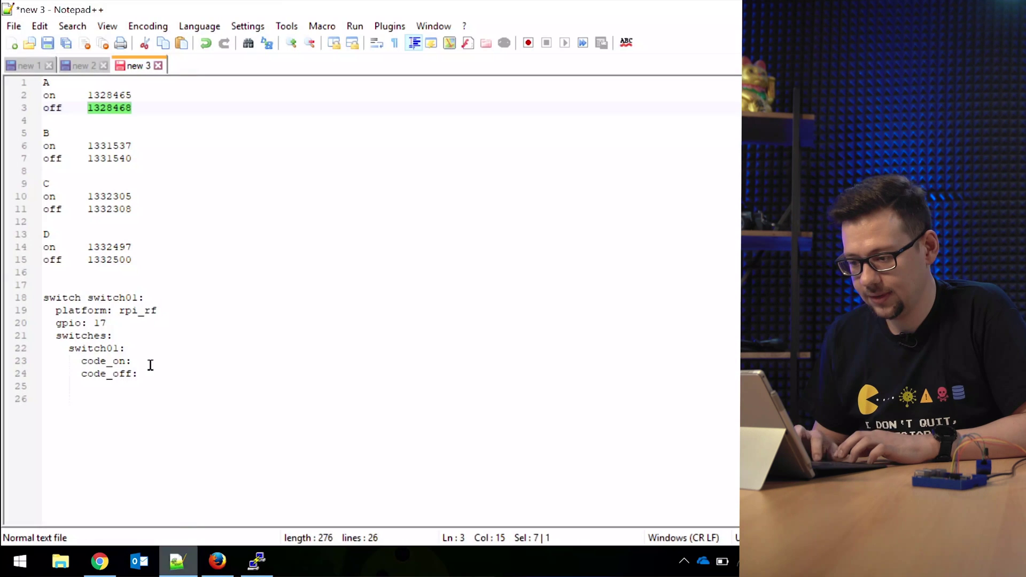
left_click_drag(92, 146, 133, 148)
key("ctrl+c")
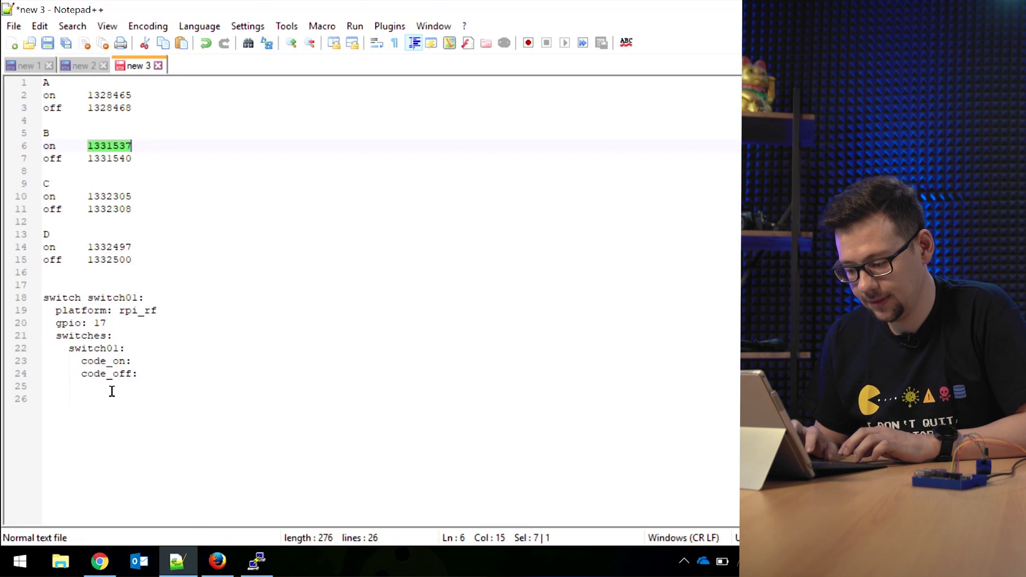
left_click(257, 561)
right_click(236, 471)
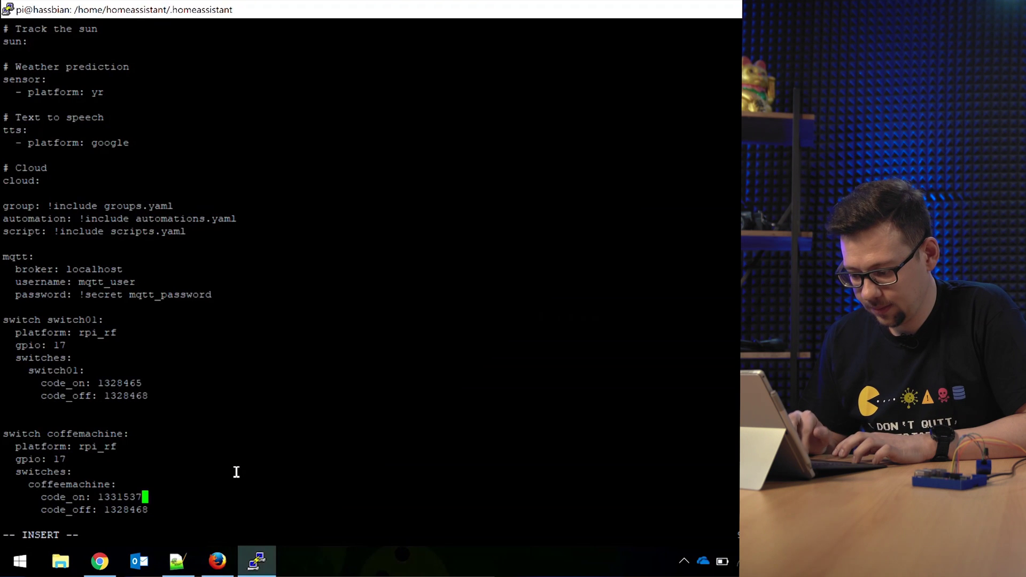
Replace code_off with B's off code 1331540, then save configuration.yaml and quit vim with :wq
left_click(177, 561)
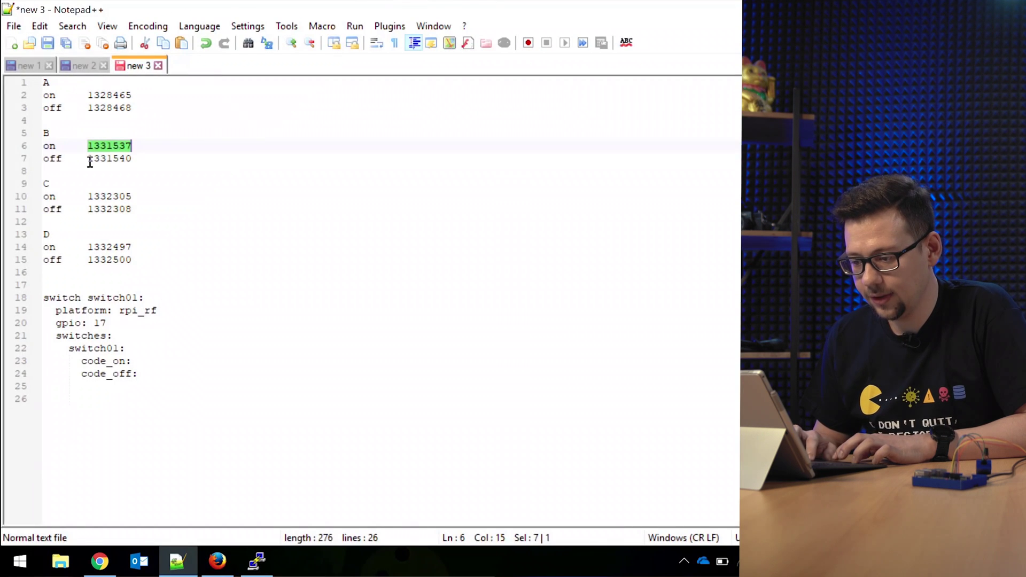
left_click_drag(90, 155, 132, 160)
key("ctrl+c")
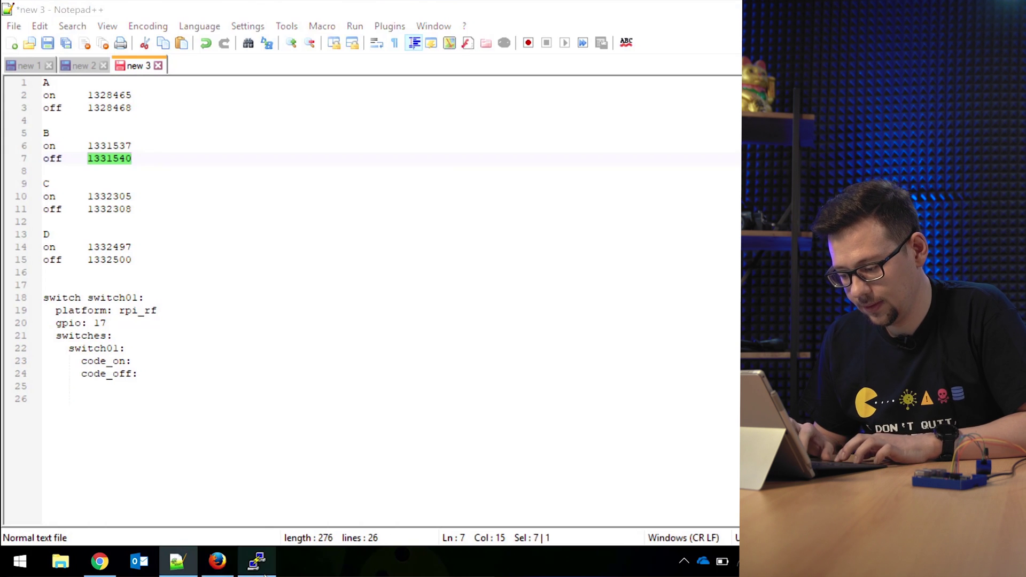
left_click(256, 561)
key("Down")
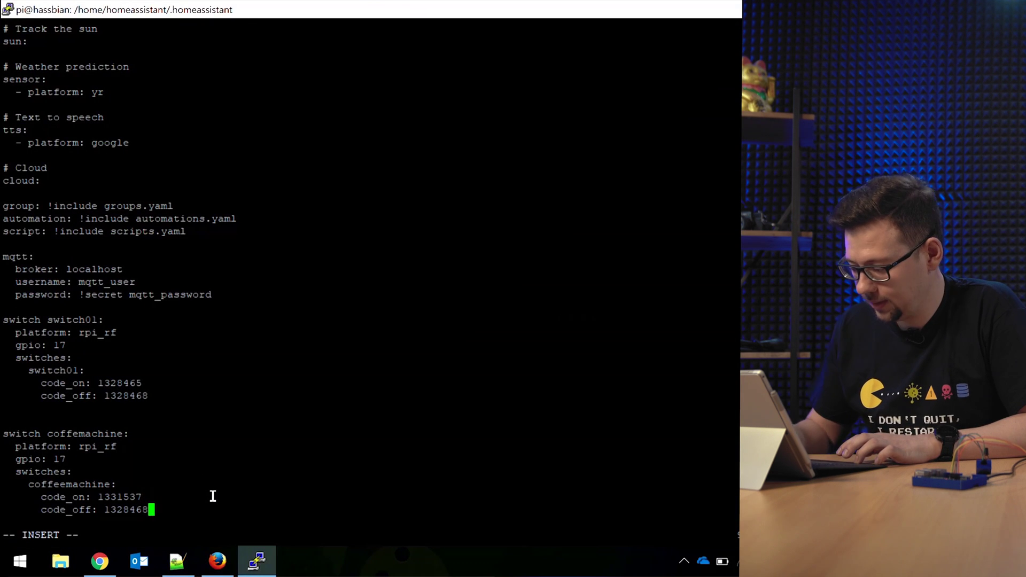
key("BackSpace")
key("BackSpace")
key("BackSpace")
key("BackSpace")
key("BackSpace")
key("BackSpace")
key("BackSpace")
right_click(213, 496)
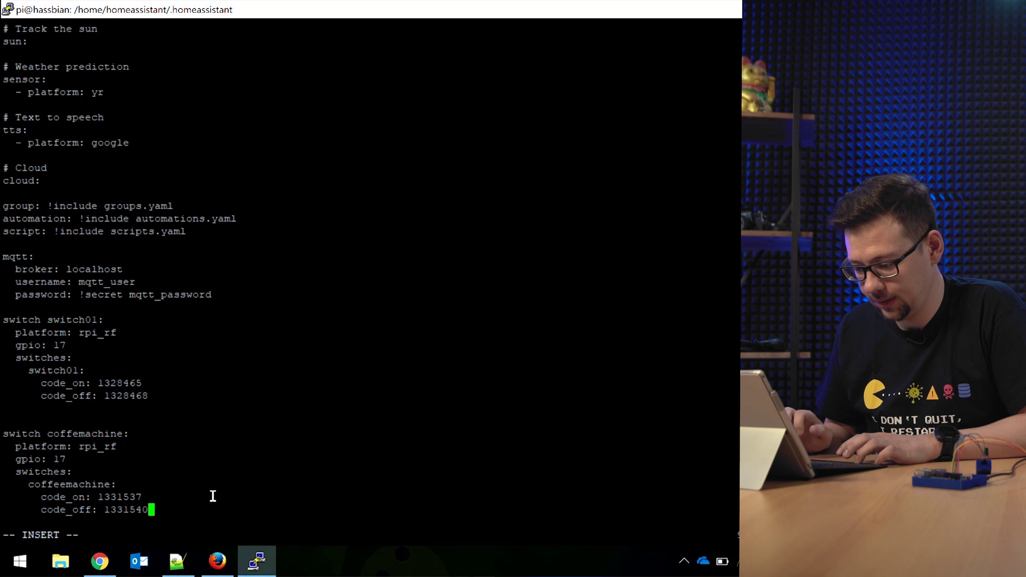
key("Return")
key("Return")
key("Return")
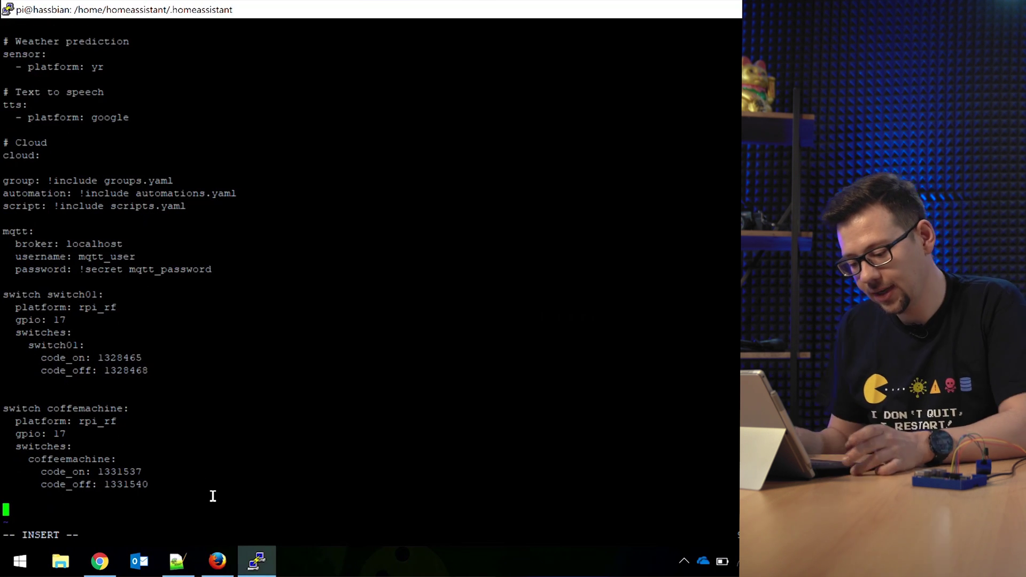
key("Escape")
type(":wq")
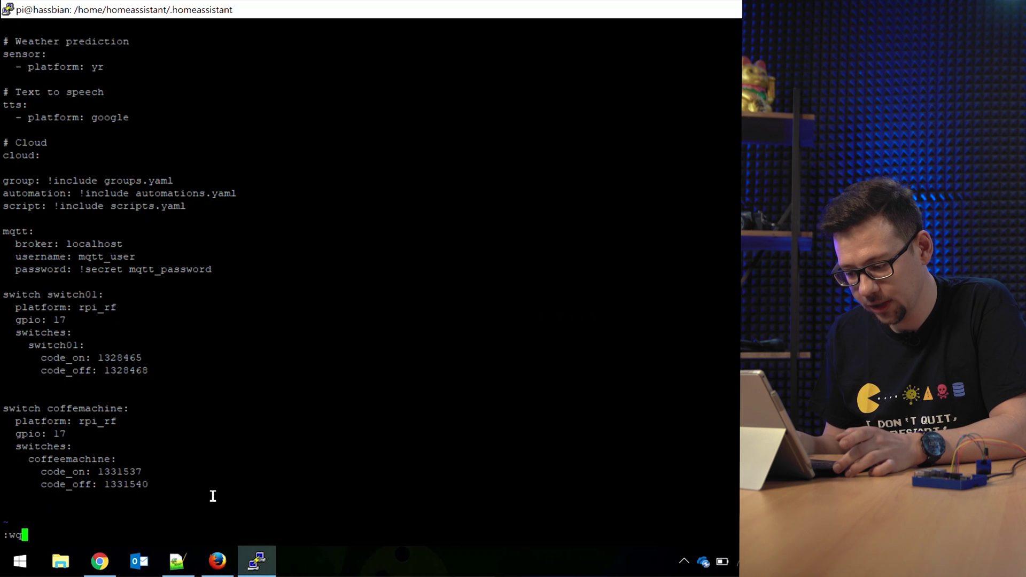
key("Return")
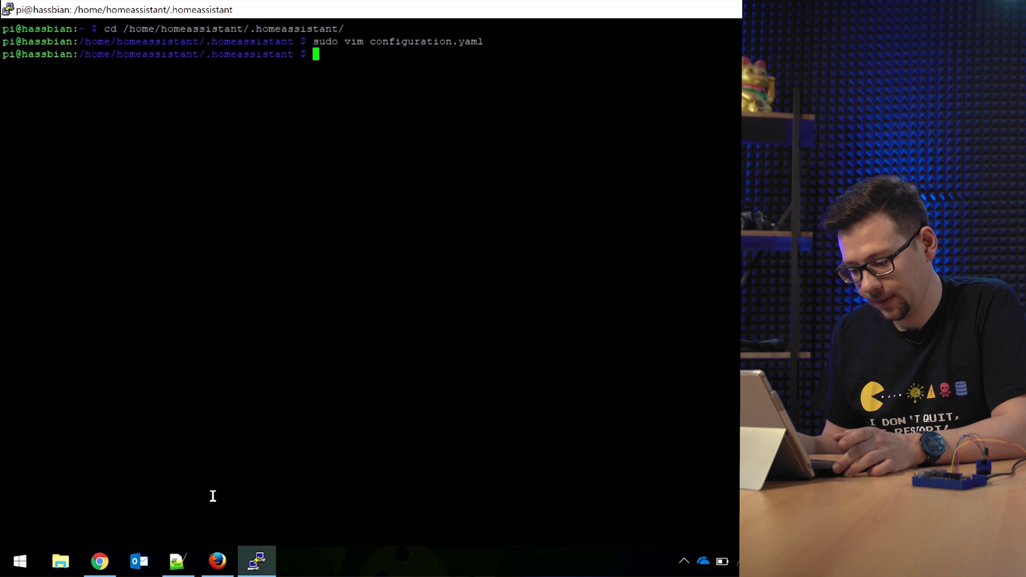
Go to the Home Assistant tab in Firefox and open Configuration from the sidebar
left_click(217, 561)
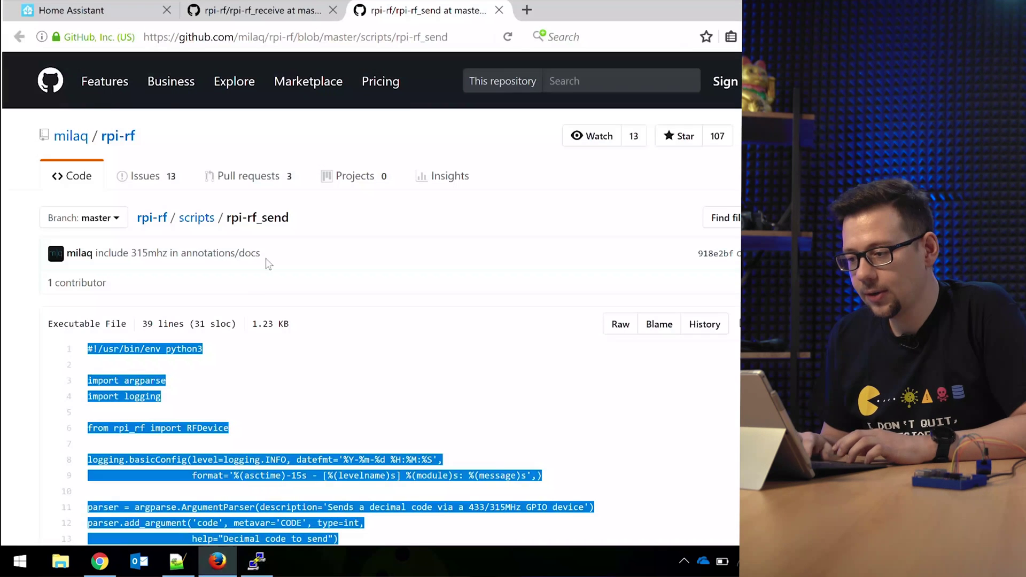
left_click(100, 18)
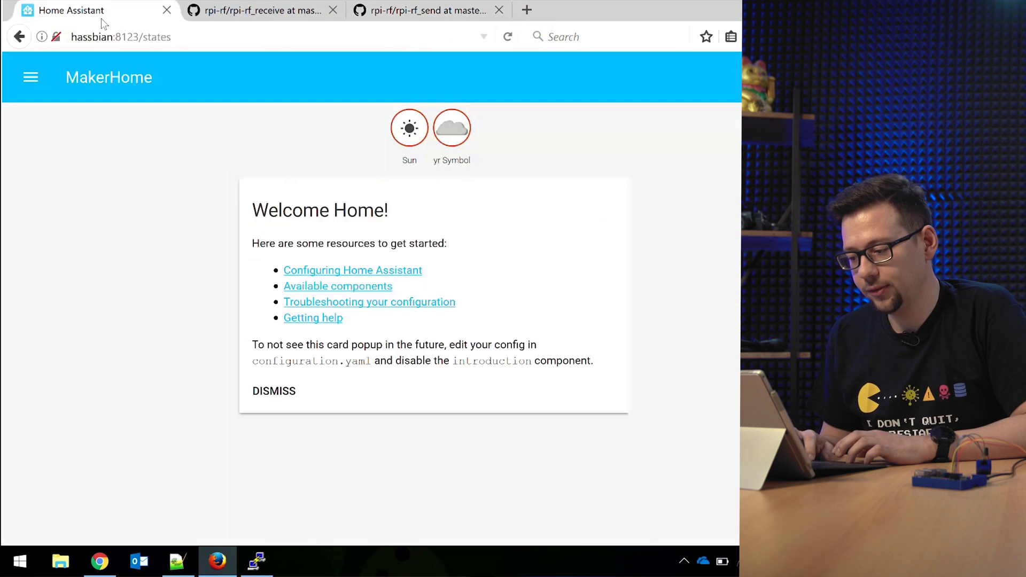
left_click(42, 80)
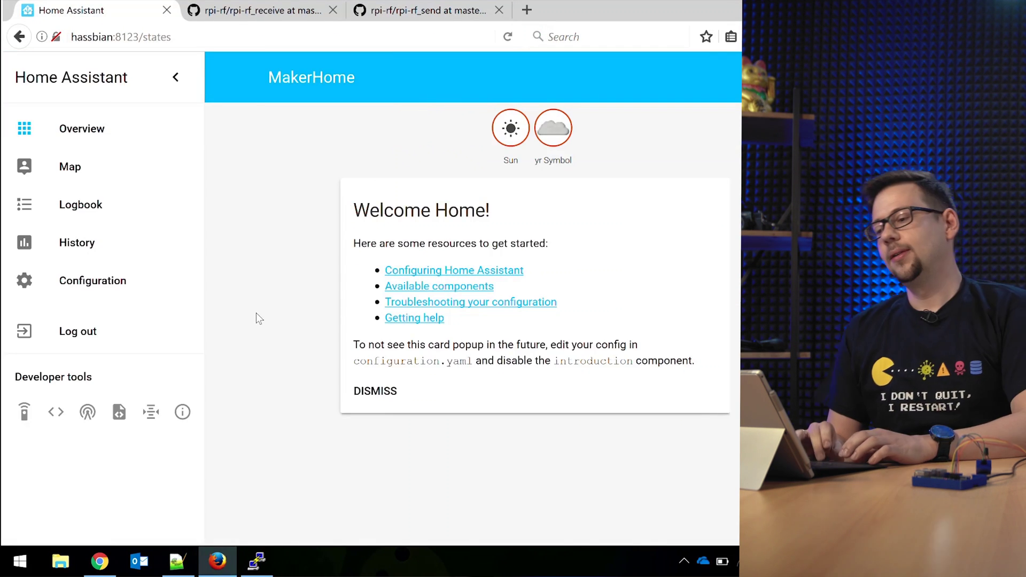
left_click(102, 292)
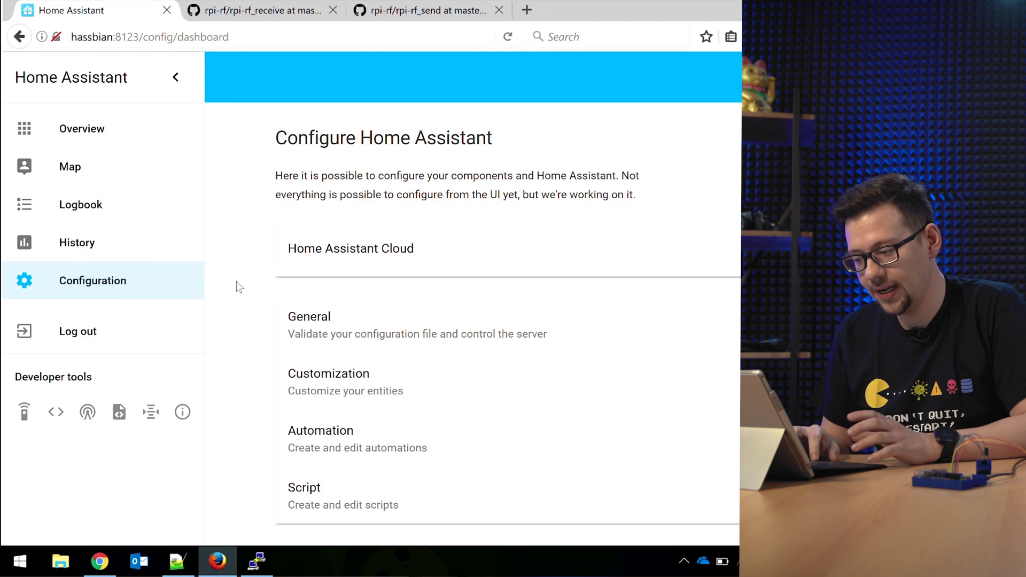
Run Check Config on the General page, confirming 'Configuration valid!', and scroll to Server management
left_click(320, 311)
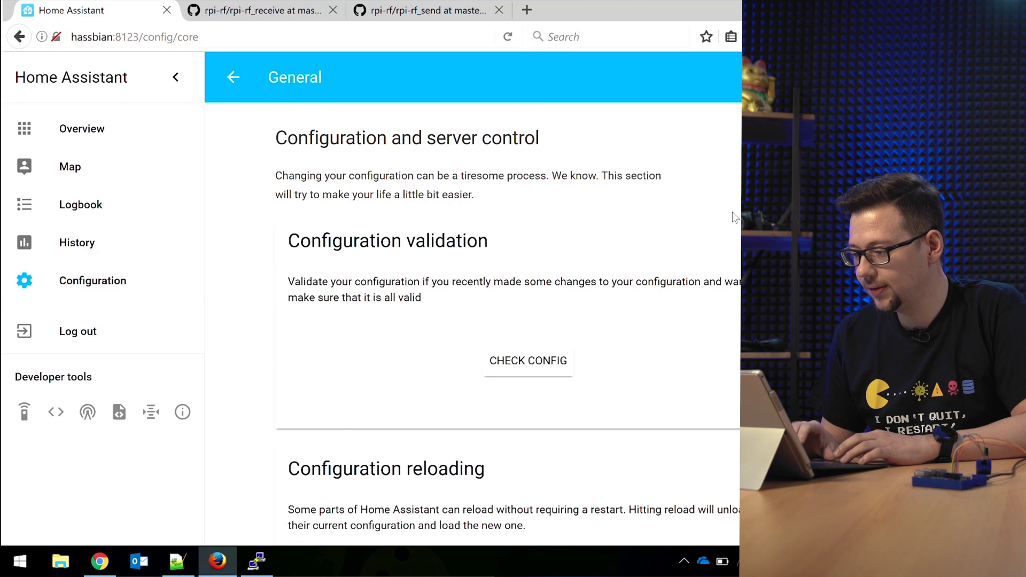
scroll(732, 211, "down", 3)
scroll(732, 212, "up", 1)
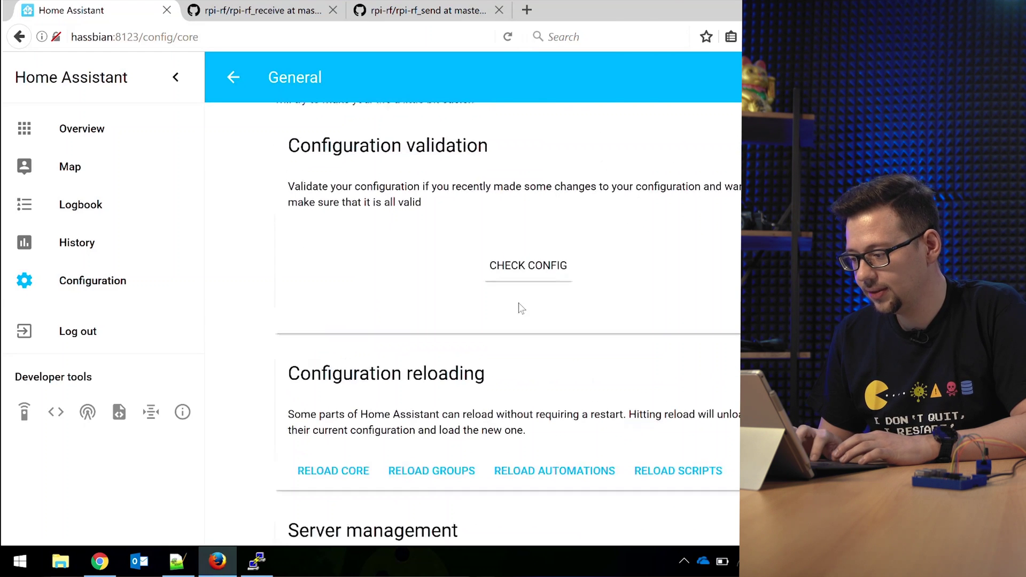
left_click(528, 273)
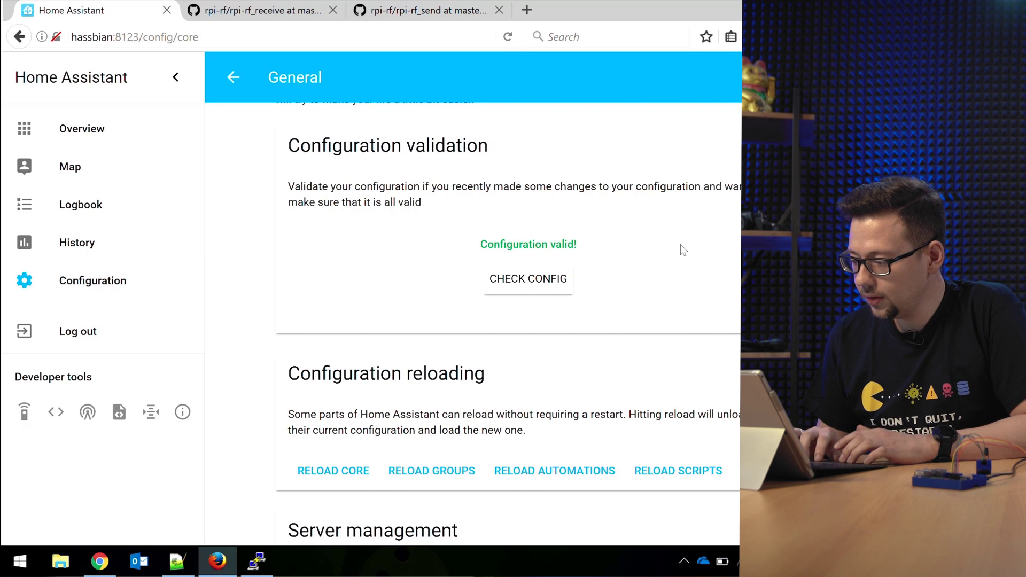
scroll(681, 245, "down", 3)
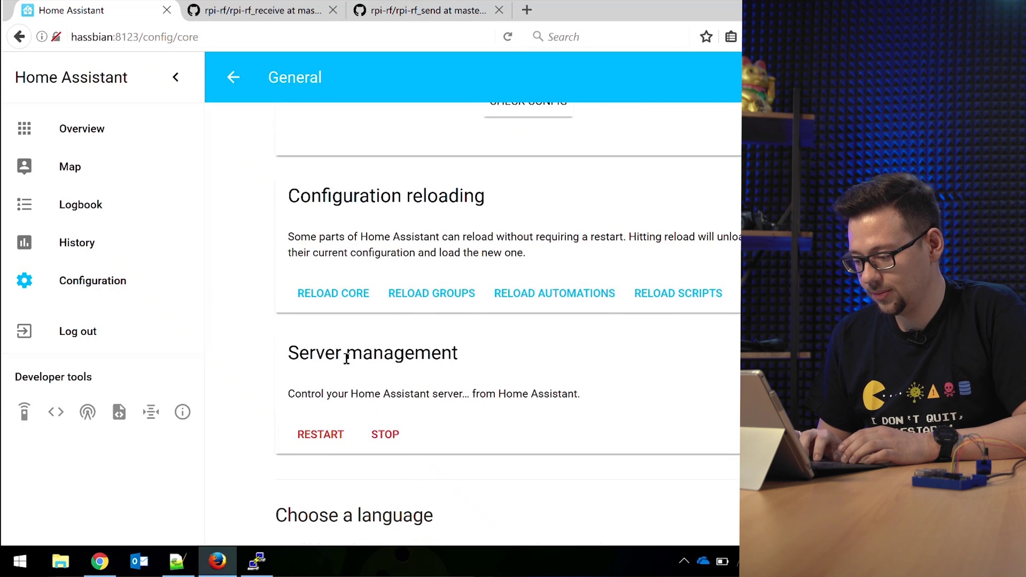
scroll(346, 358, "down", 1)
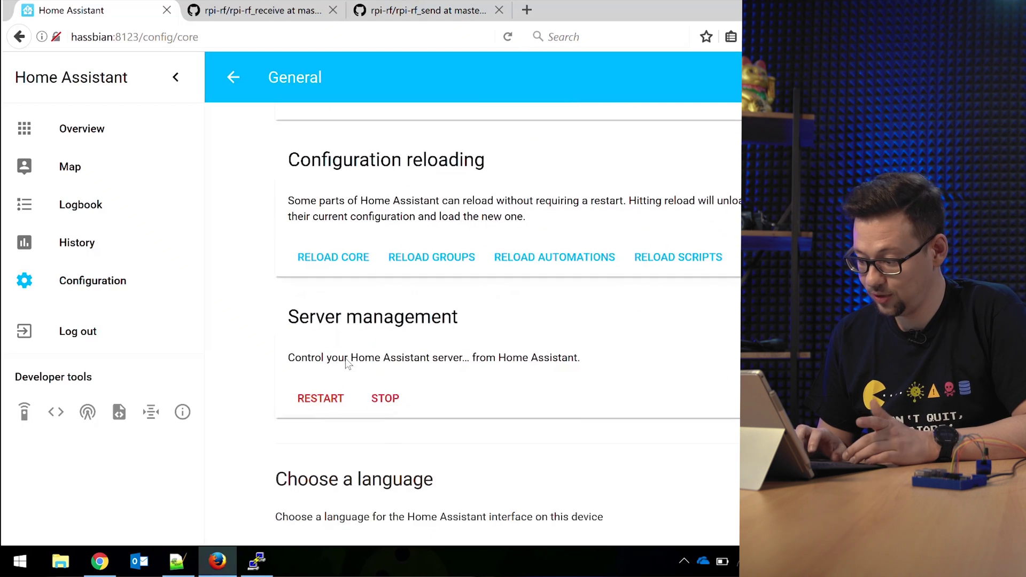
Restart the Home Assistant server, then reload hassbian:8123 without the /config/core path
left_click(308, 406)
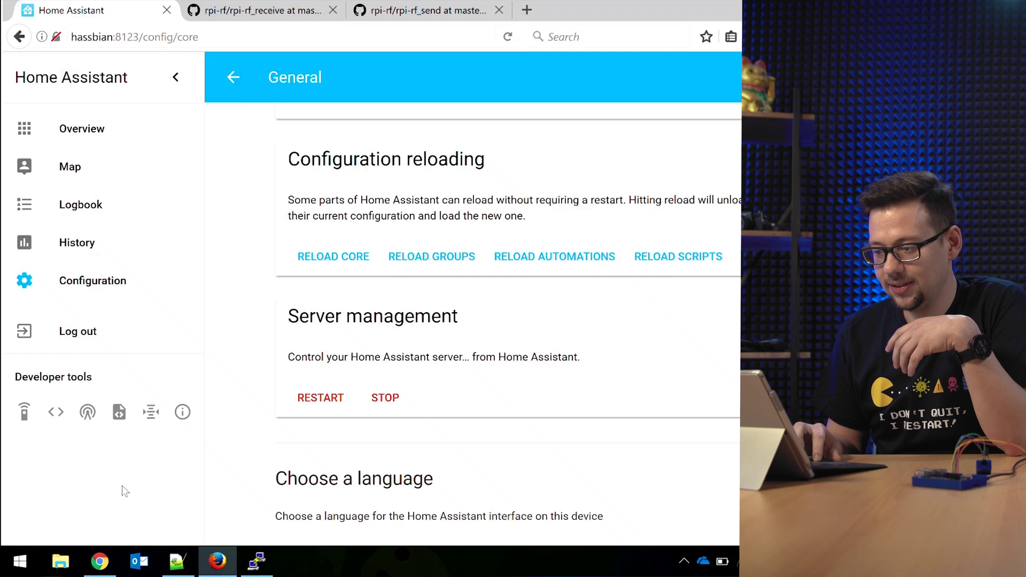
left_click(175, 78)
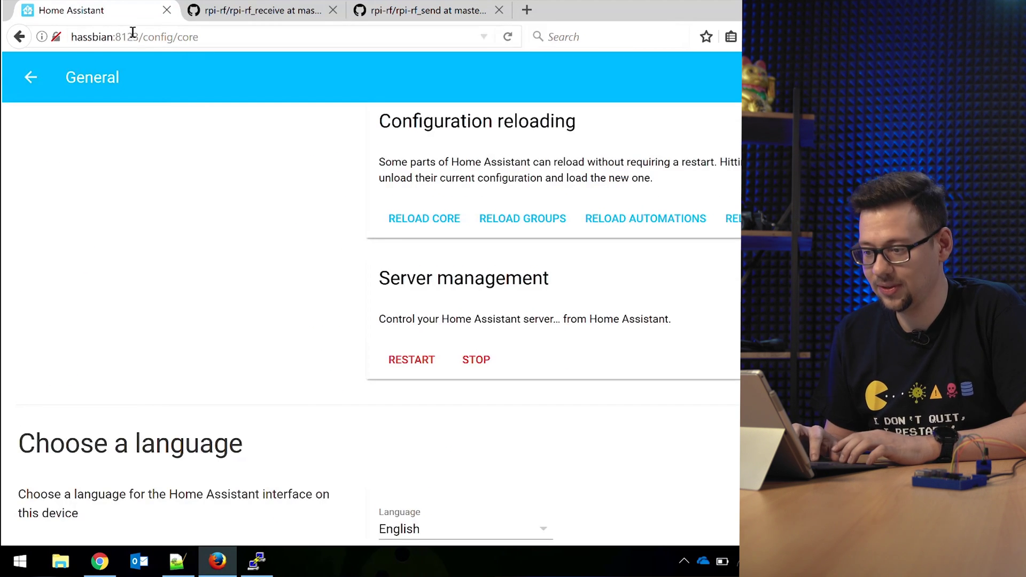
left_click_drag(141, 36, 279, 36)
key("BackSpace")
key("Return")
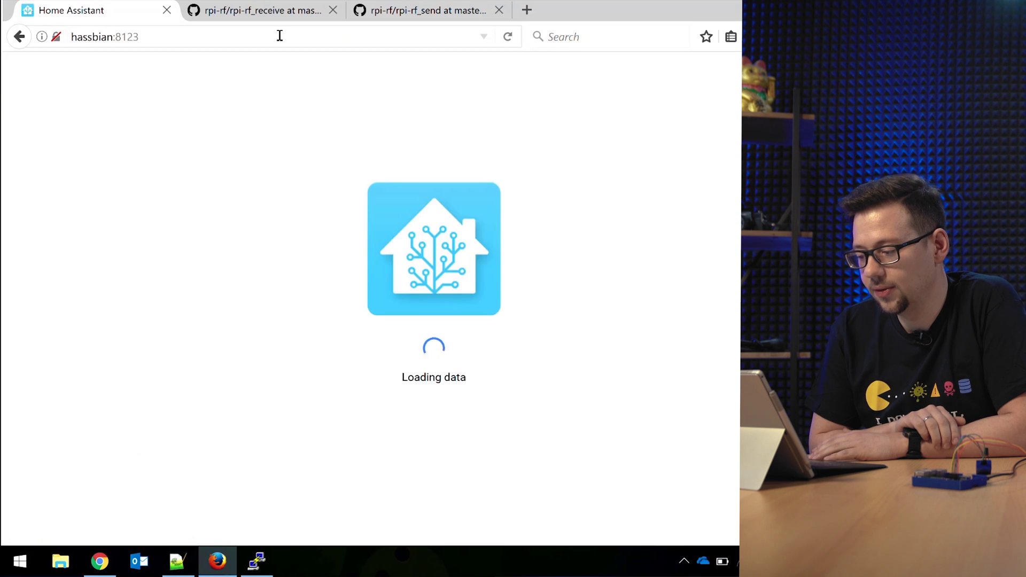
Scroll the reloaded dashboard down to the Switch card listing coffeemachine and switch01
scroll(590, 506, "down", 1)
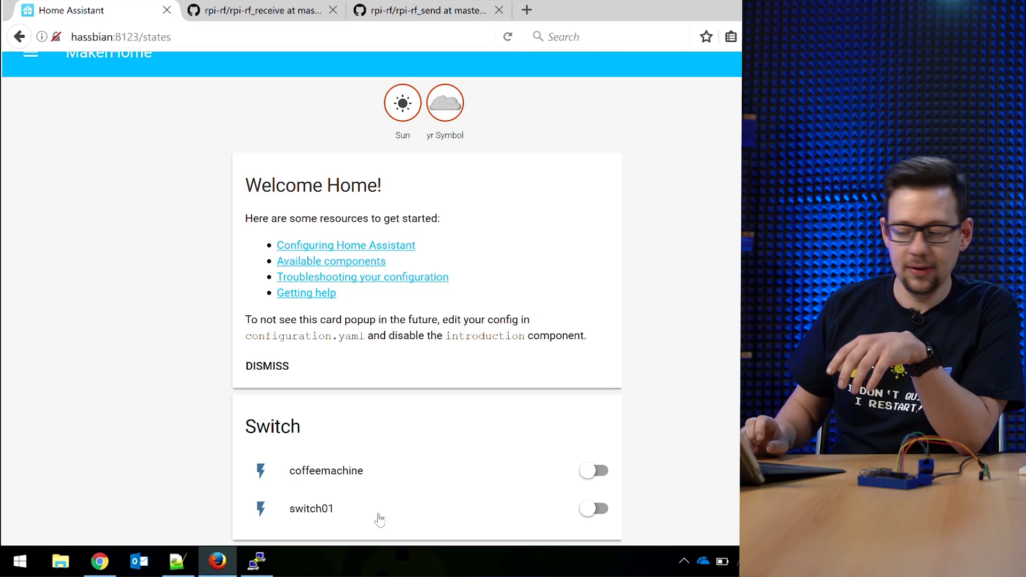
Turn on switch01 from the dashboard's Switch card
scroll(379, 520, "down", 1)
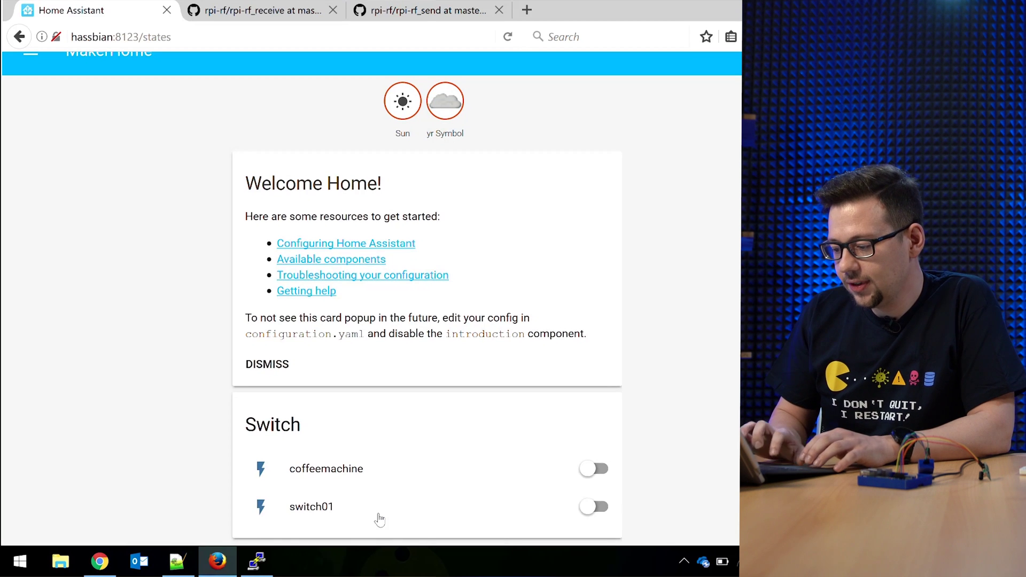
left_click(594, 506)
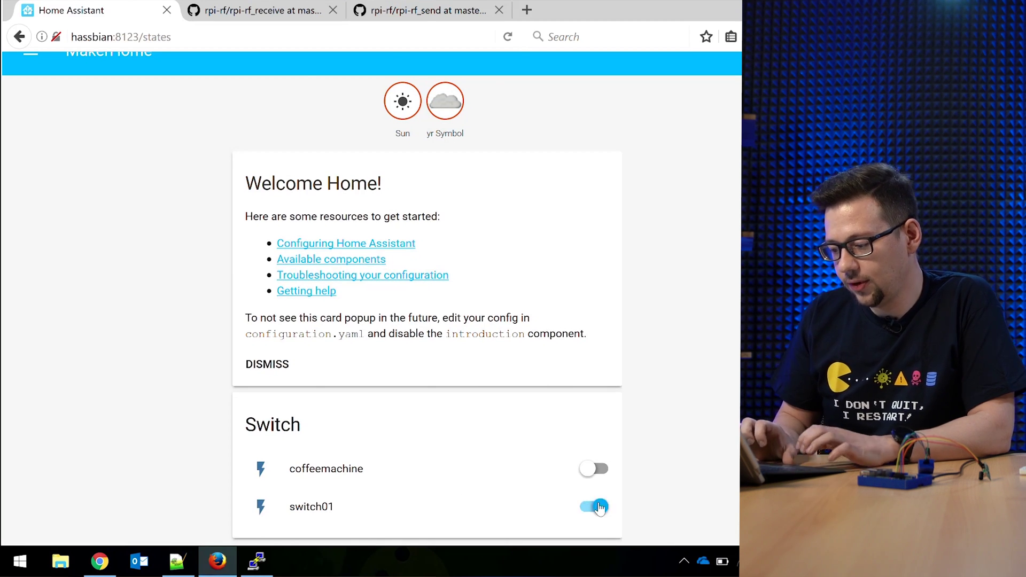